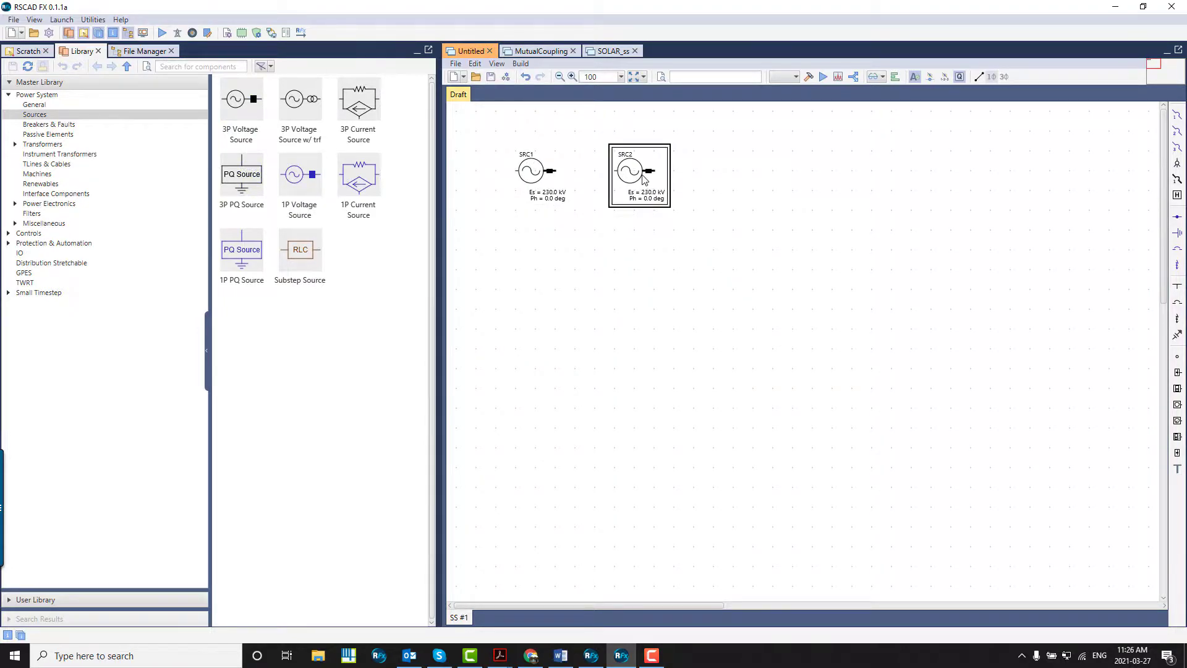
- Add a third 3P voltage source beside the first two and place three 1P voltage sources in a row below
left_click(710, 365)
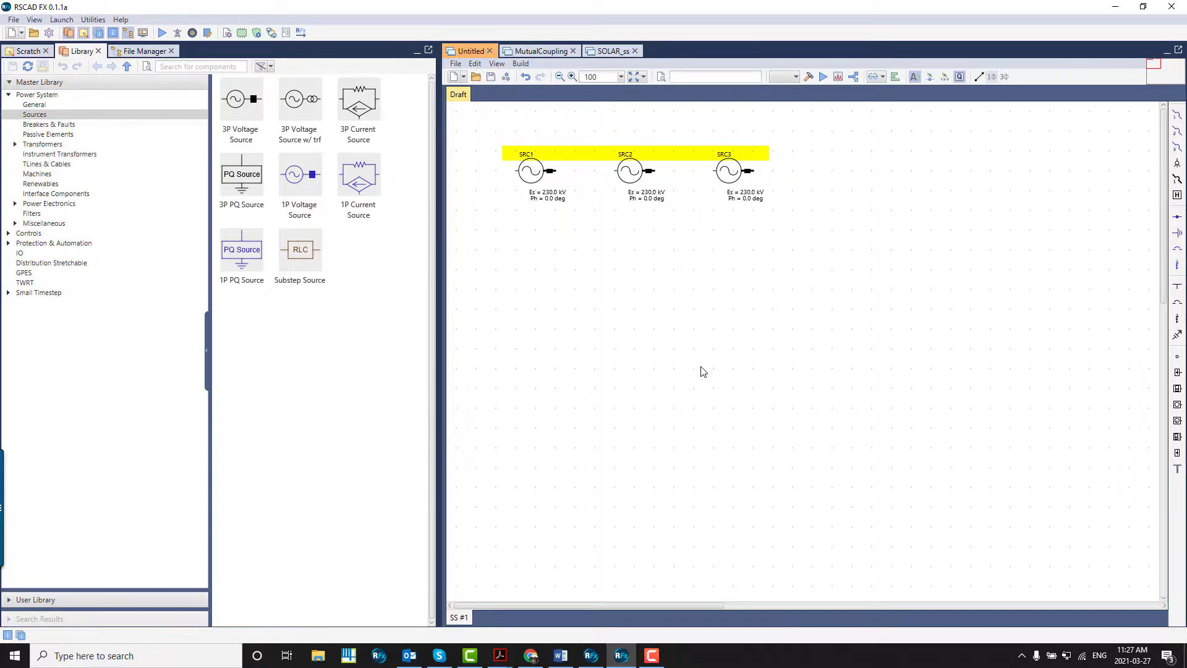
left_click_drag(303, 187, 587, 378)
left_click_drag(294, 187, 655, 375)
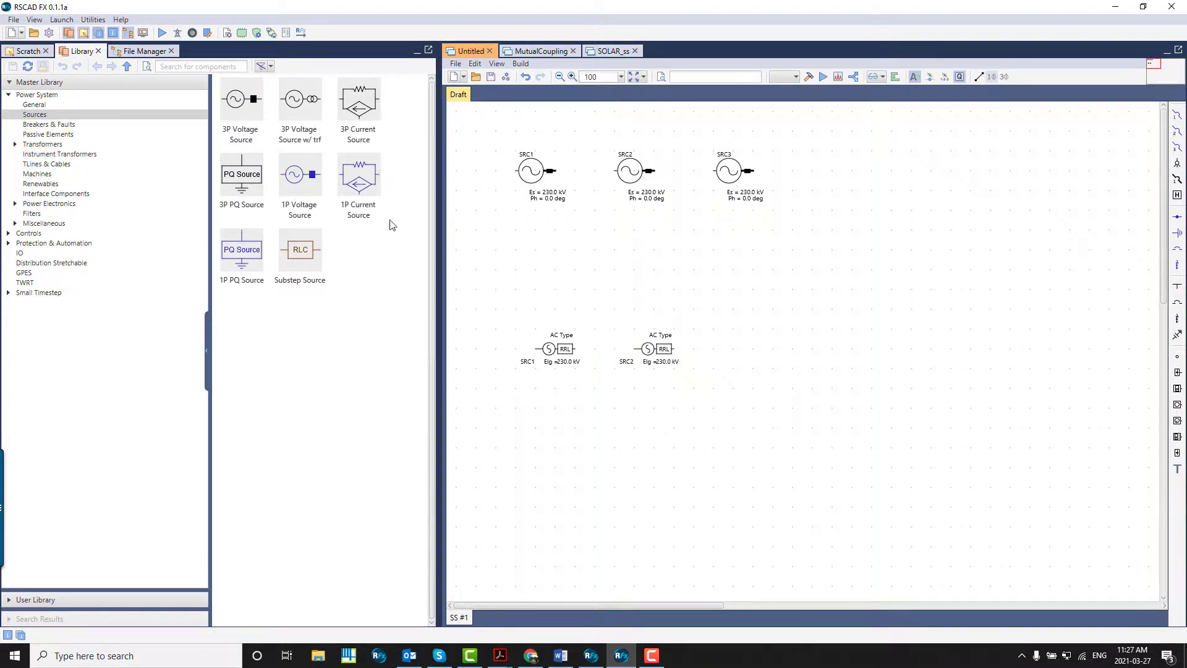
left_click_drag(334, 196, 759, 374)
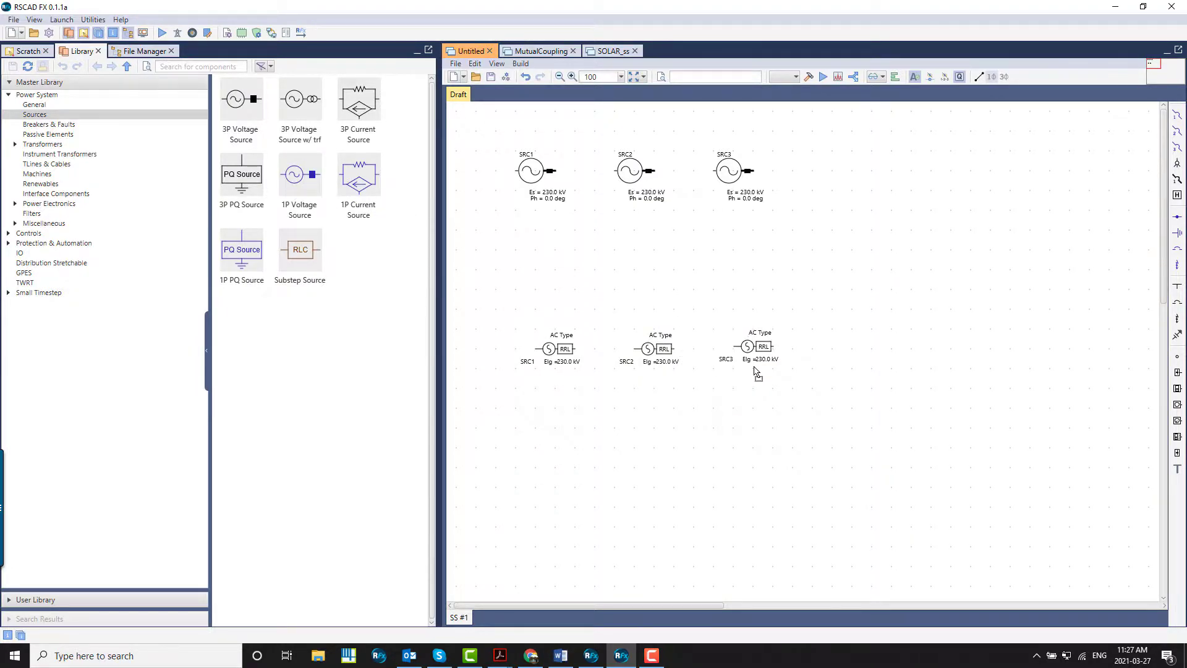
- Place three bus labels in a row to the right of the 1P voltage sources
left_click(1177, 288)
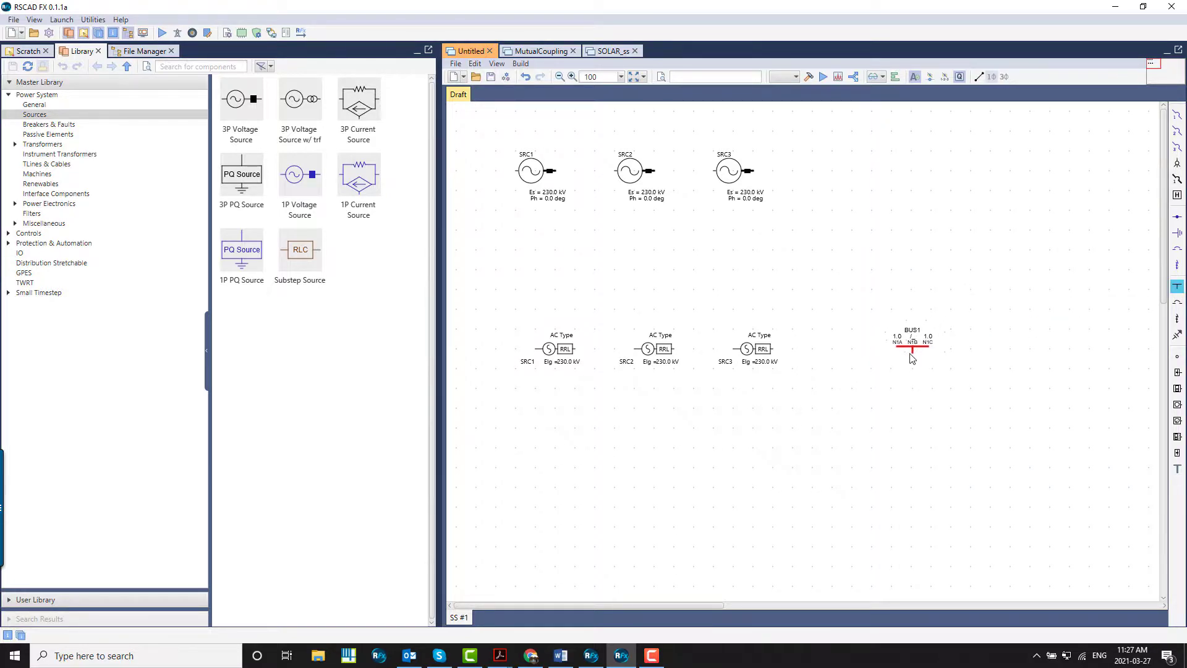
left_click(914, 351)
left_click(993, 351)
left_click(1069, 350)
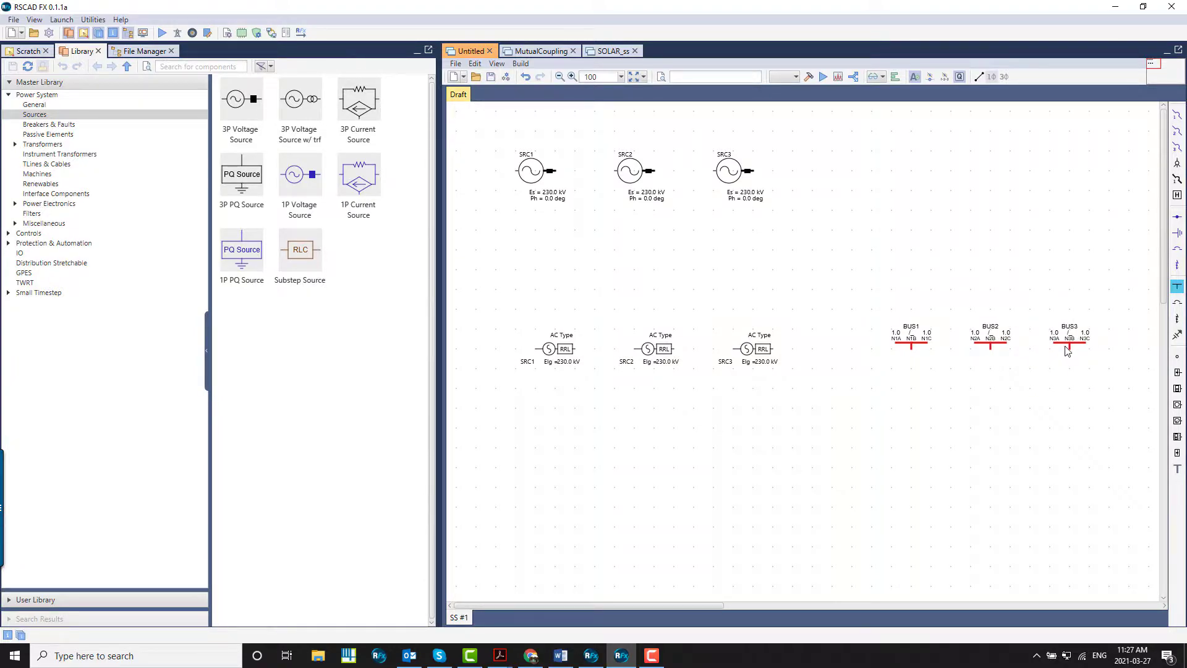
left_click(1178, 290)
- Copy the row of three 3P voltage sources directly beneath the originals
left_click_drag(508, 140, 767, 230)
left_click_drag(656, 168, 649, 263)
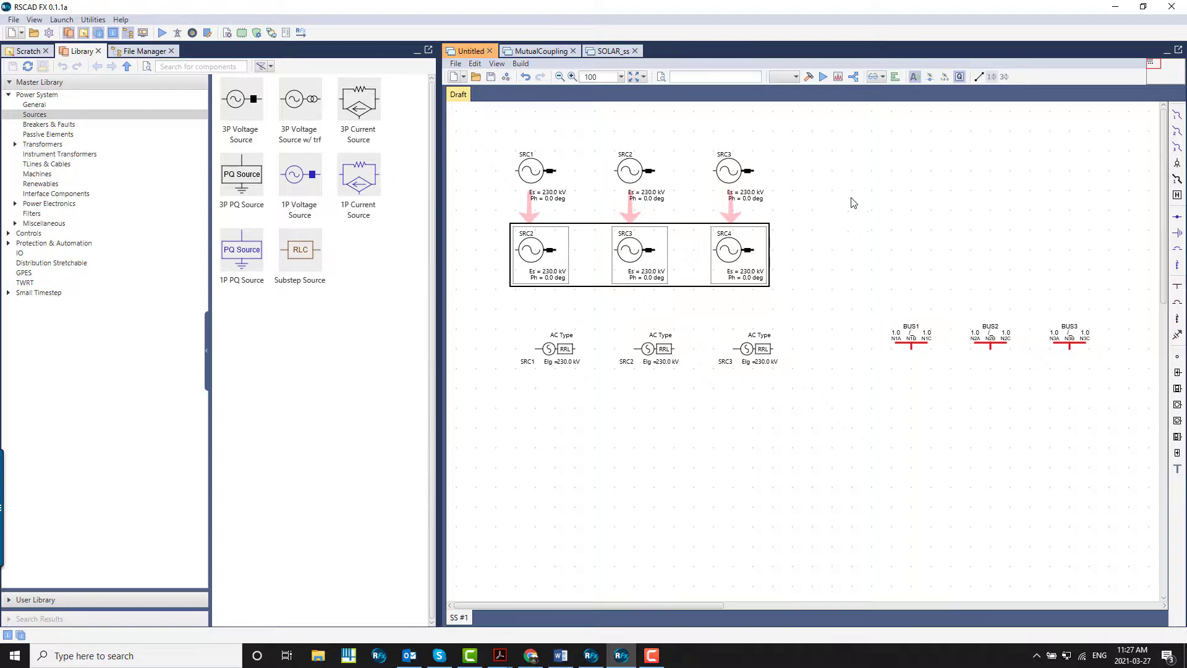
left_click(854, 201)
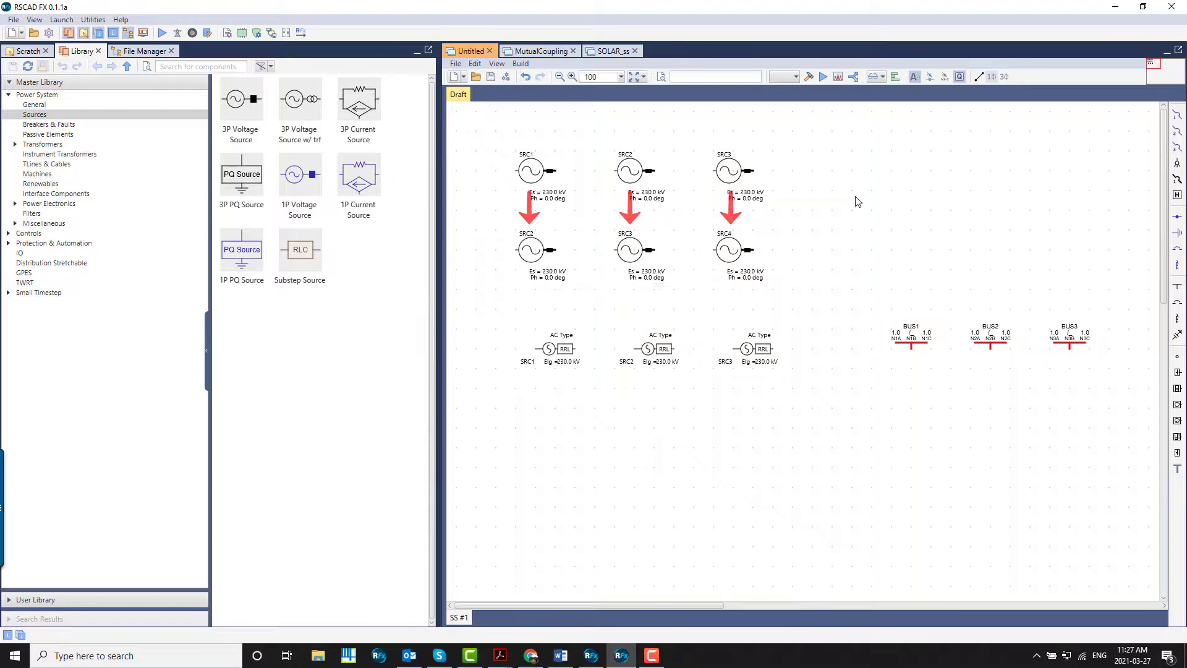
- Place three 3P voltage sources in a row below source S1 in the MutualCoupling draft and return to the Untitled draft
left_click(538, 52)
left_click_drag(235, 118, 726, 434)
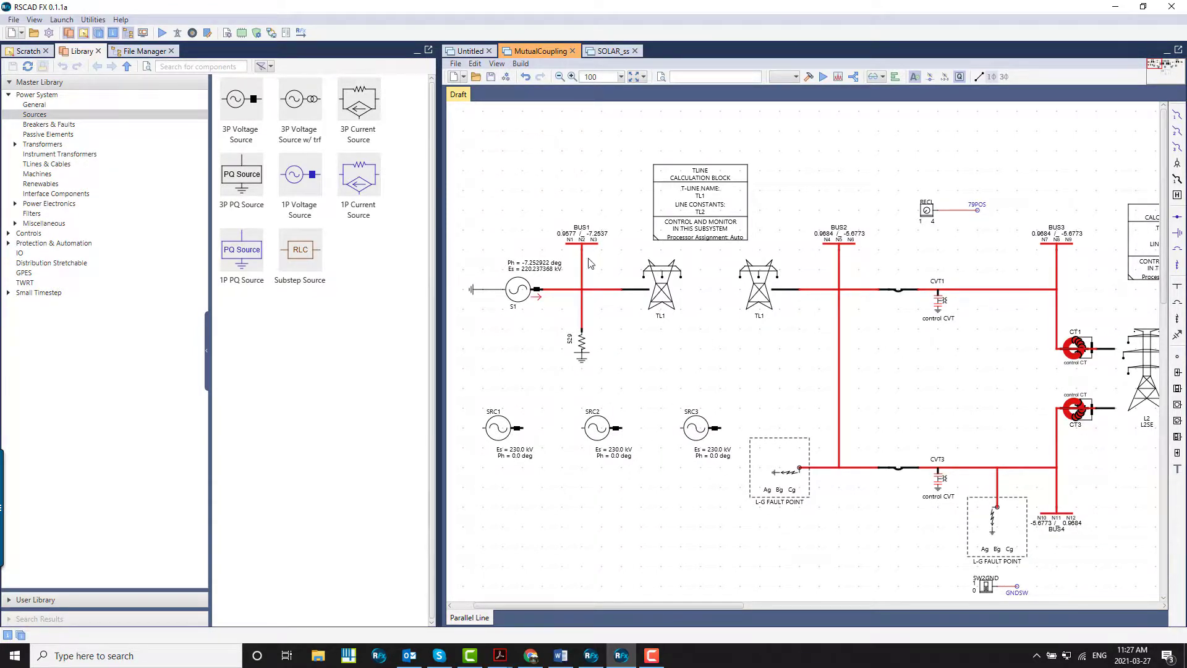
left_click(465, 51)
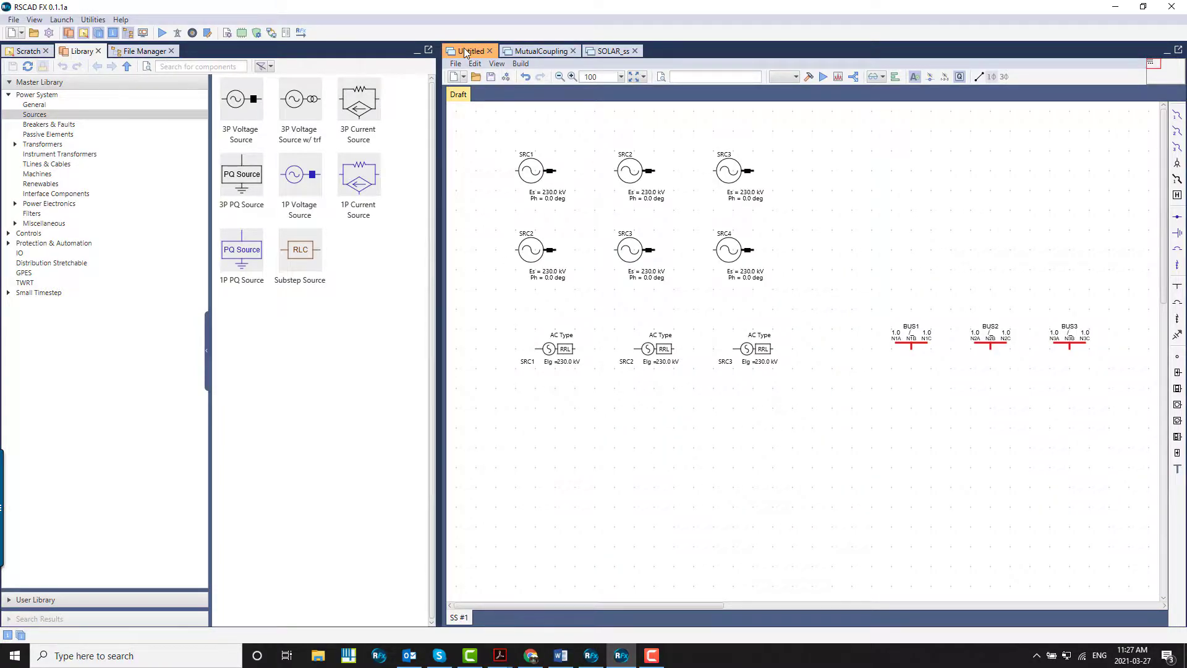
- Set Monitor Branch Currents to Yes for source SRC2 in the upper row and check its signal names
left_click(645, 184)
double_click(645, 184)
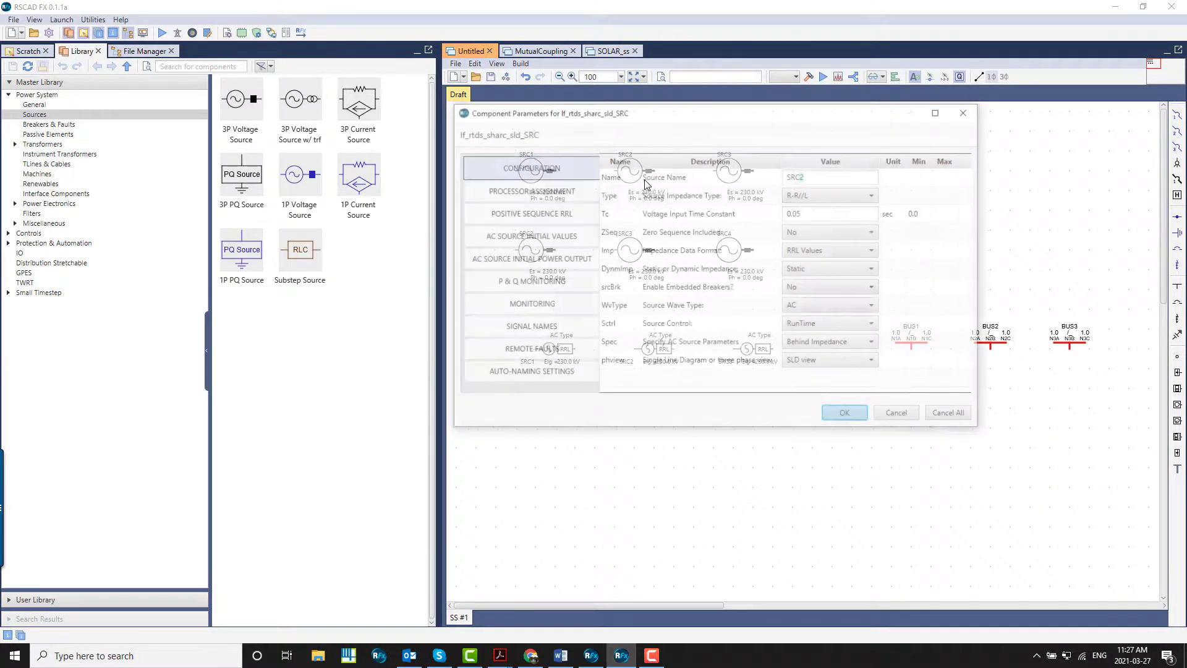
left_click(549, 304)
left_click(769, 178)
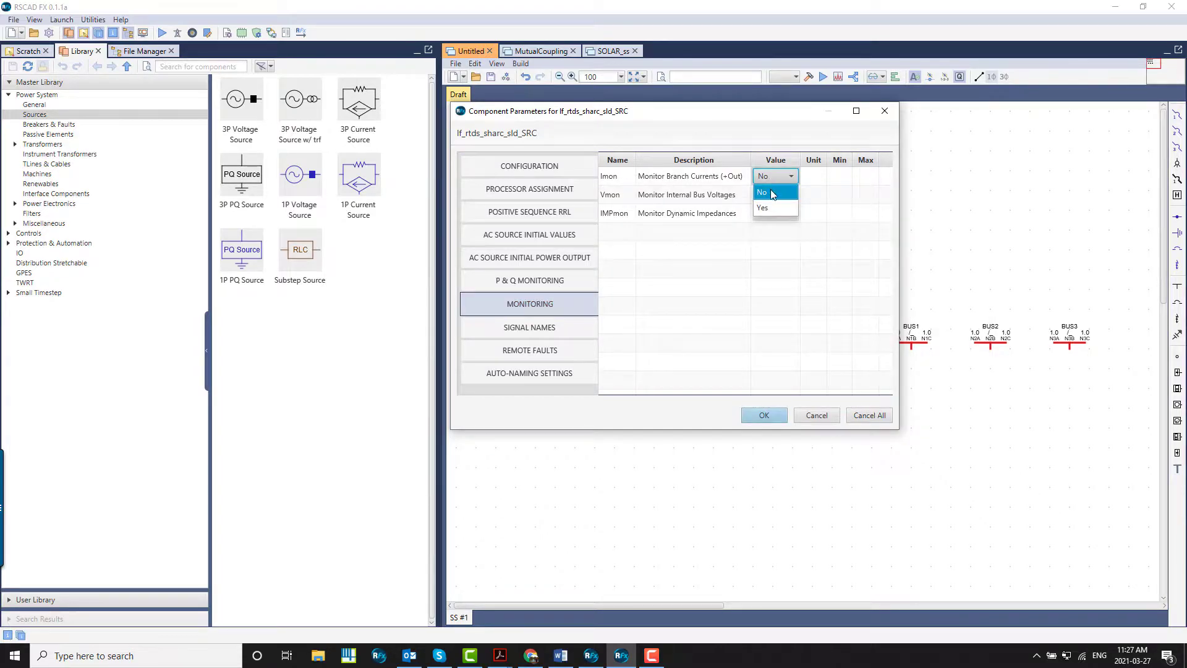
left_click(558, 329)
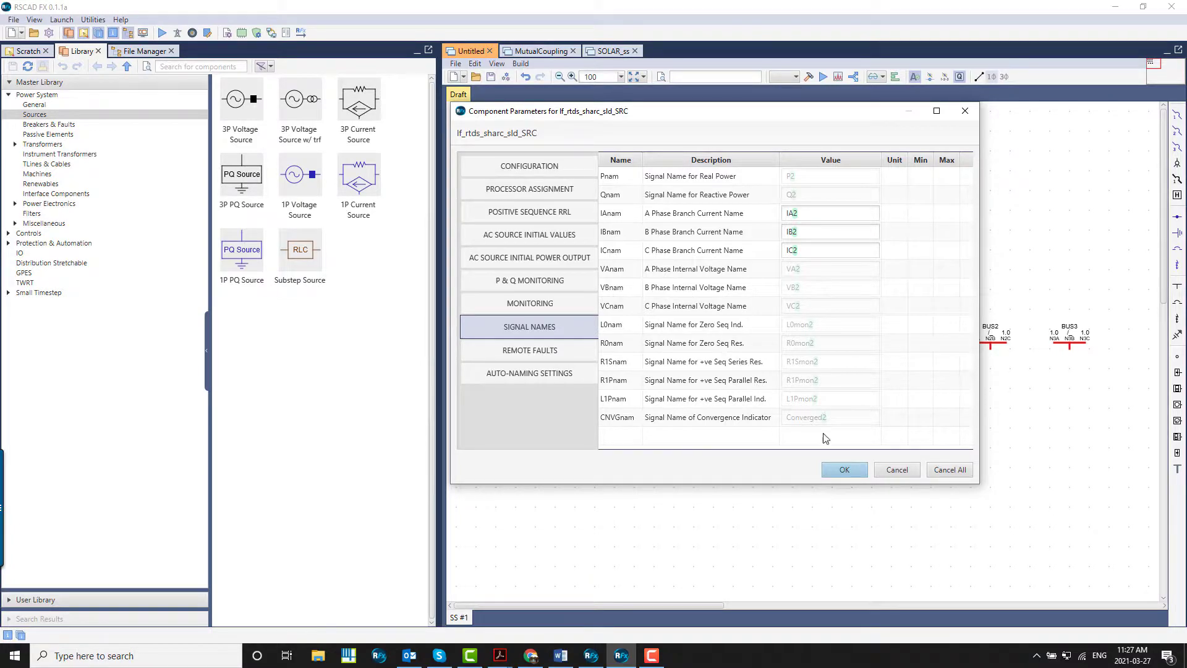
left_click(845, 469)
- Compare the signal names of the upper-row source SRC3 with those of SRC2
double_click(736, 182)
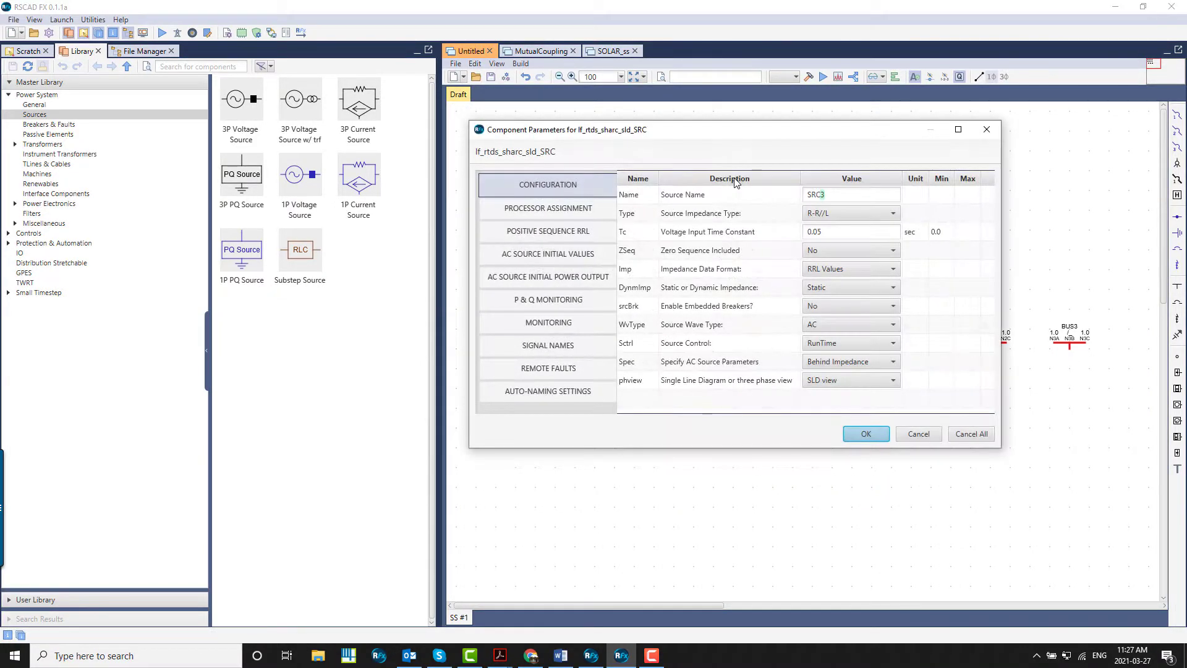
left_click(597, 348)
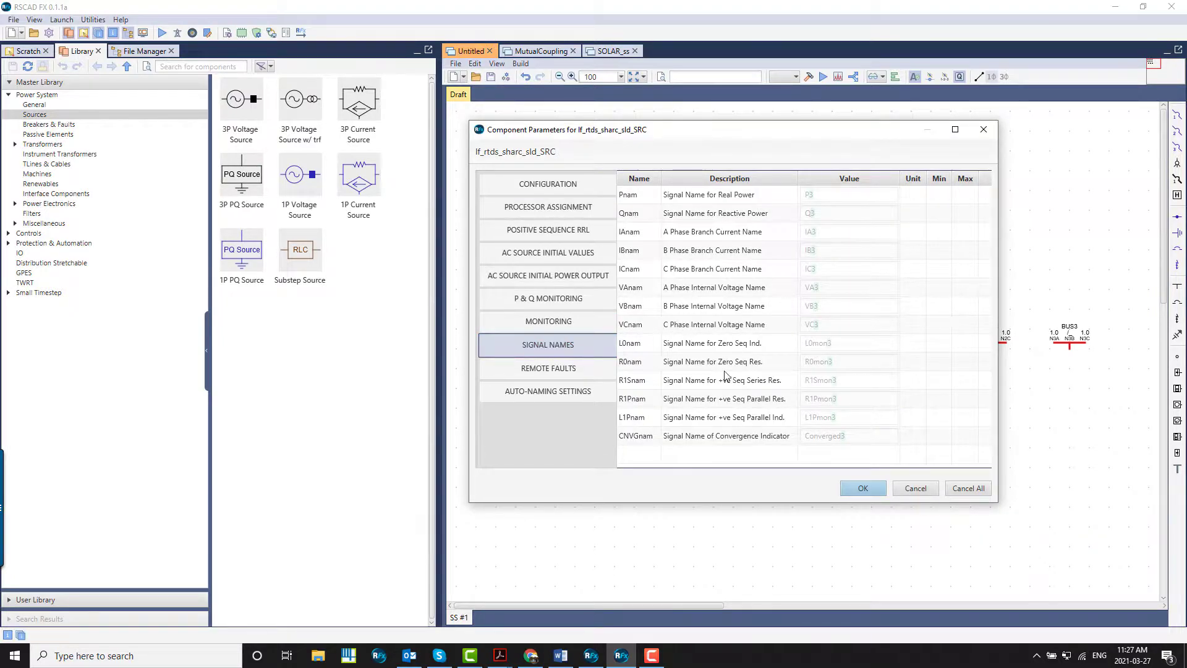
left_click(862, 487)
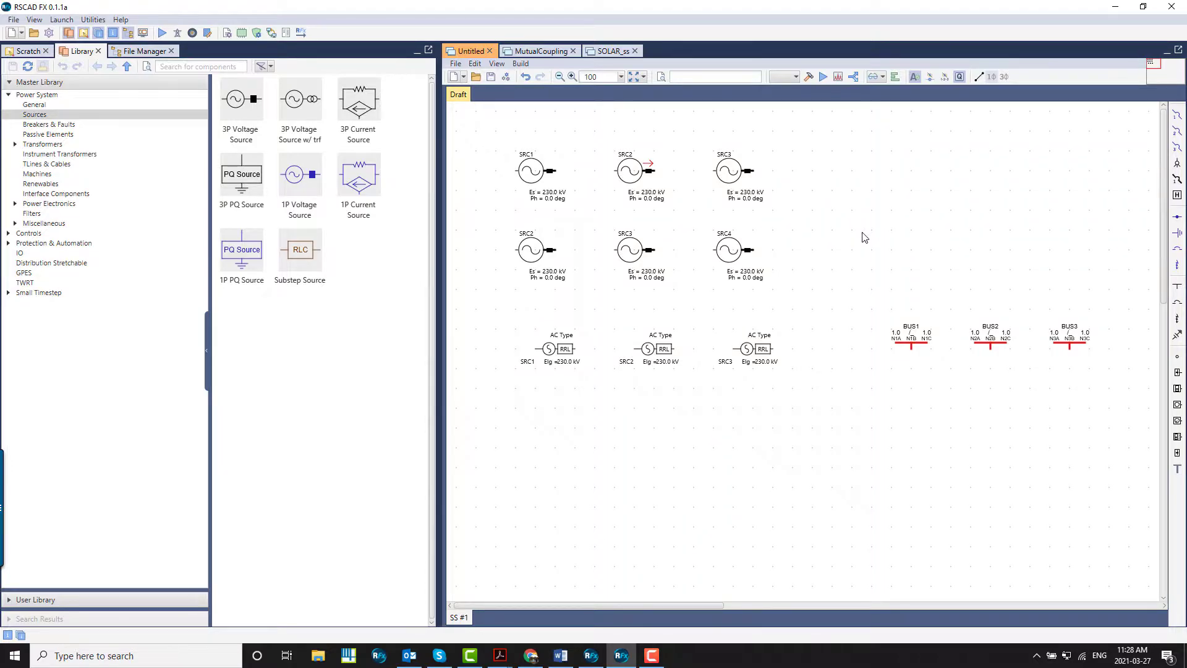
double_click(655, 179)
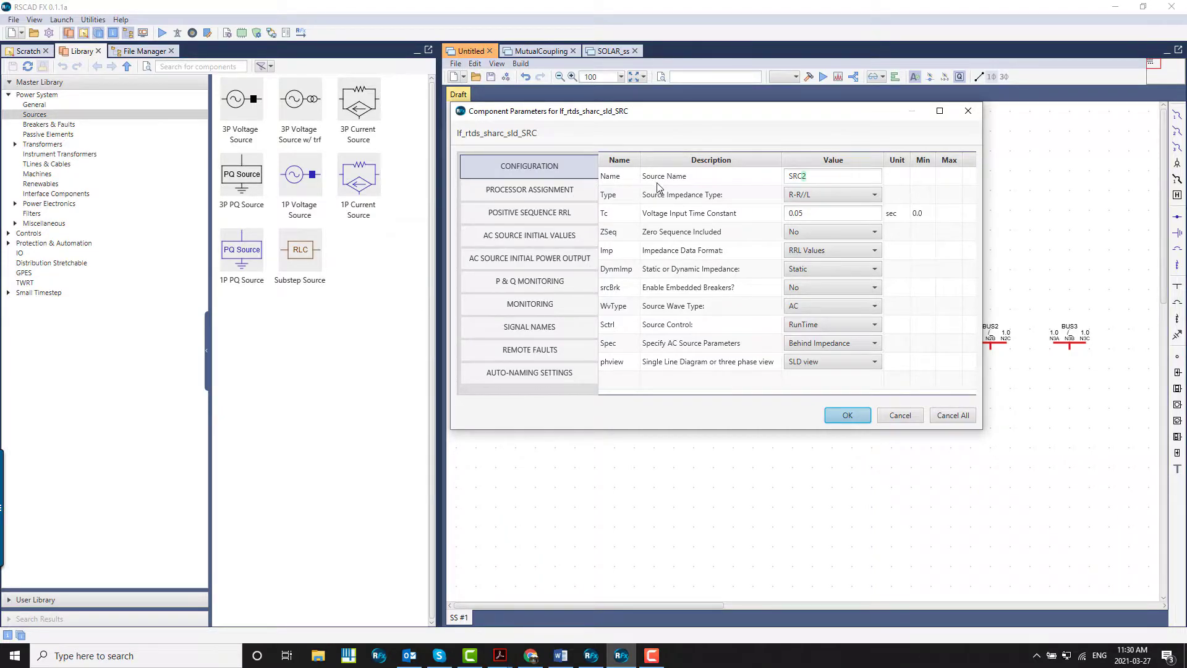
left_click(579, 330)
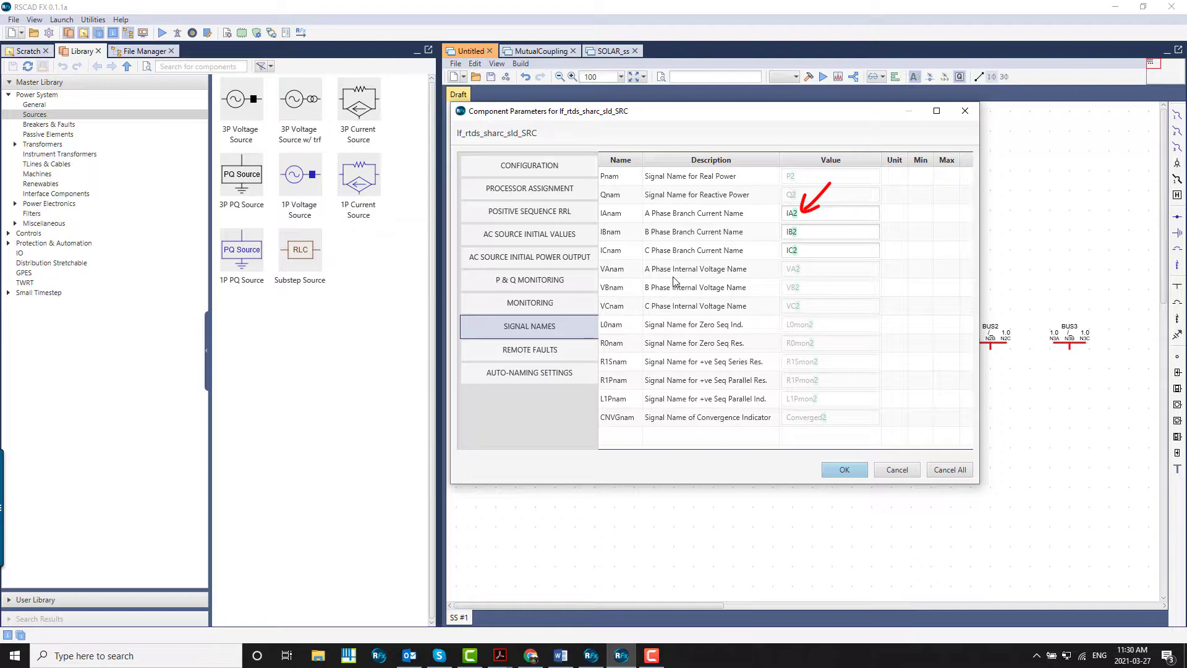
- Try the # placeholder in SRC2's source name, and rename the source 2SRC
left_click(567, 169)
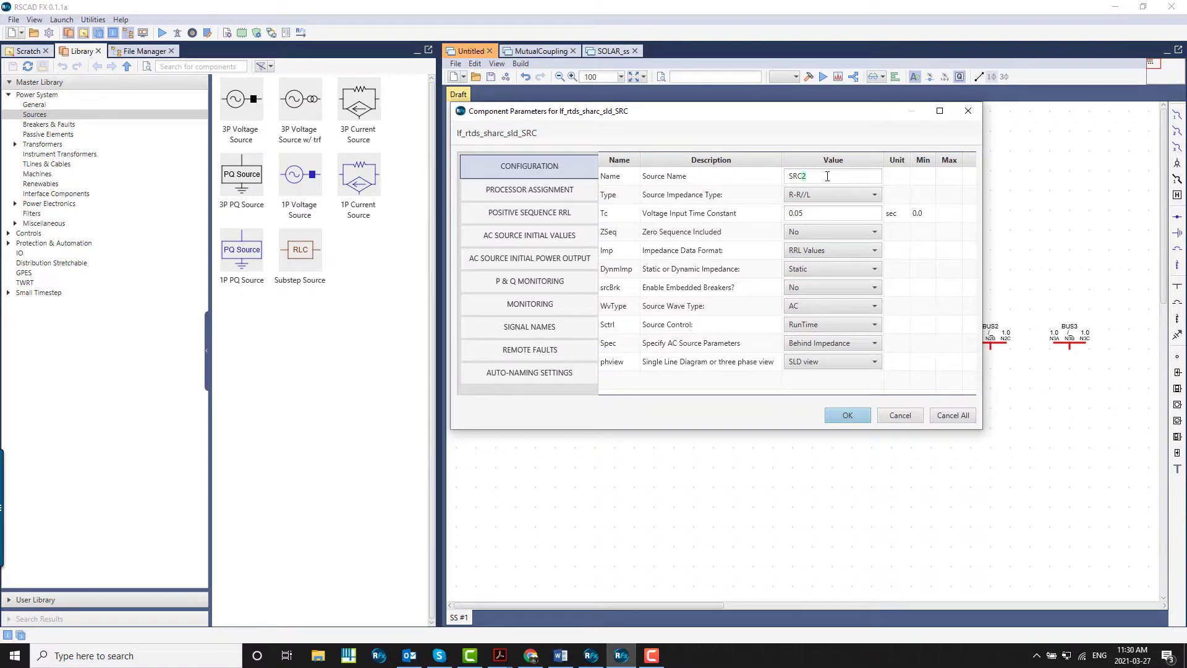
type("#")
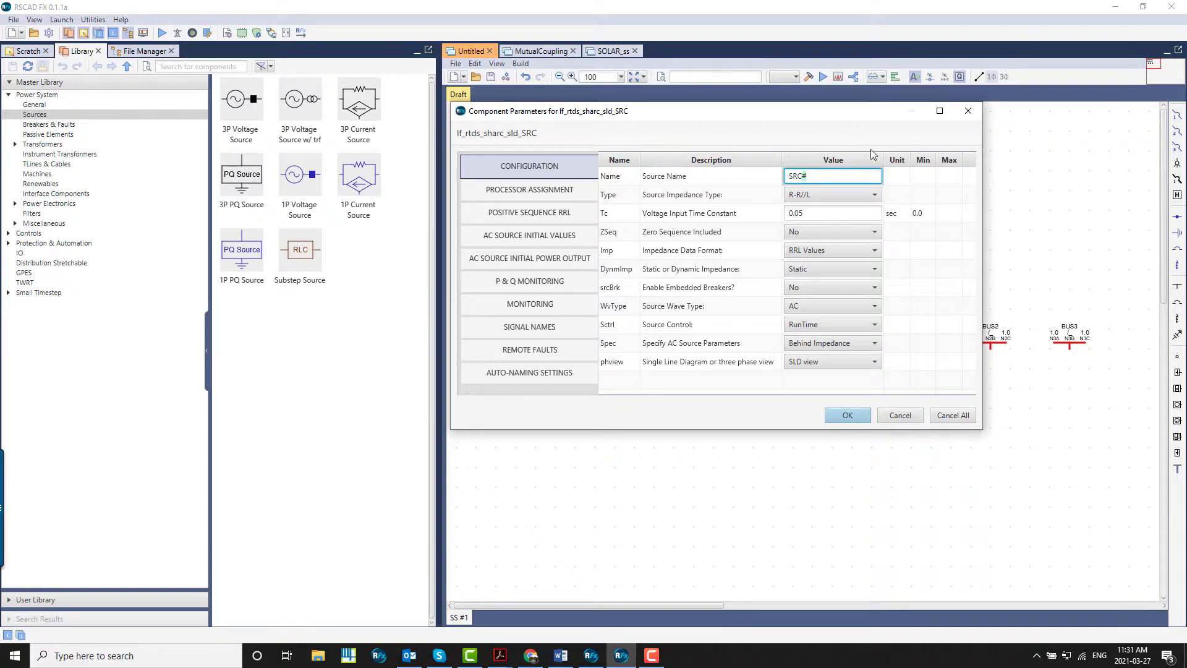
left_click(892, 178)
left_click(803, 176)
key("BackSpace")
type("2")
left_click(850, 413)
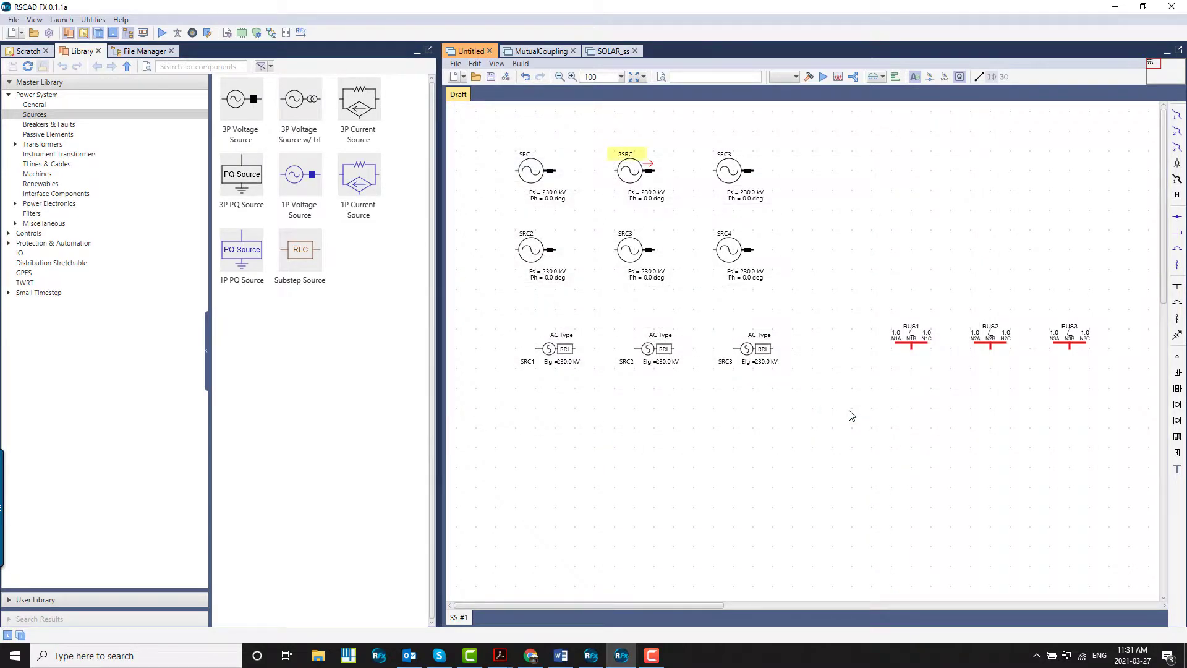
- Remove the number from the middle upper source's name, leaving SRC
double_click(661, 194)
left_click(811, 195)
key("BackSpace")
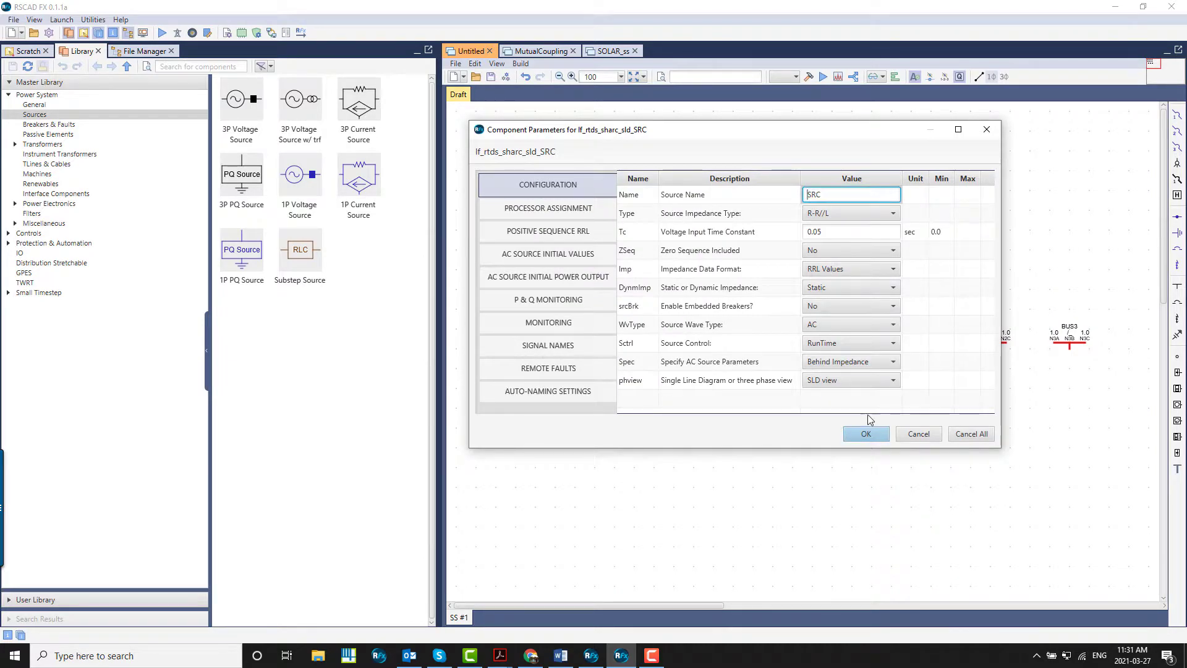
left_click(866, 434)
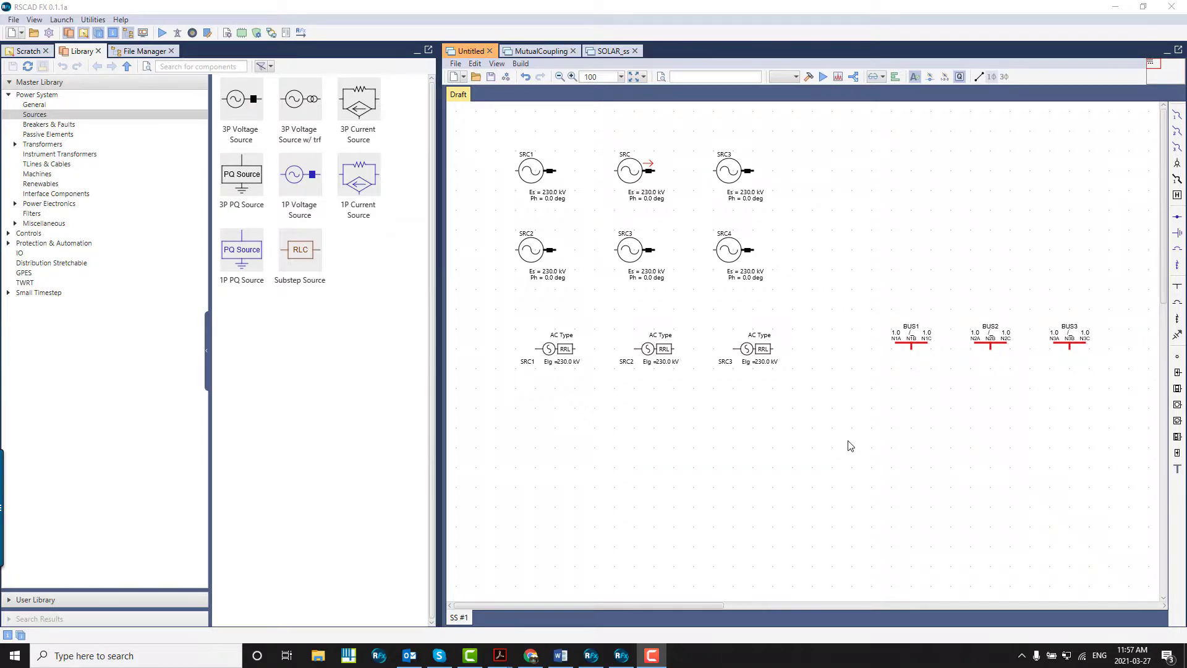
- Turn auto-naming on in the SOLAR_ss draft and place three 3P and two 1P voltage sources below the existing circuit
left_click(855, 377)
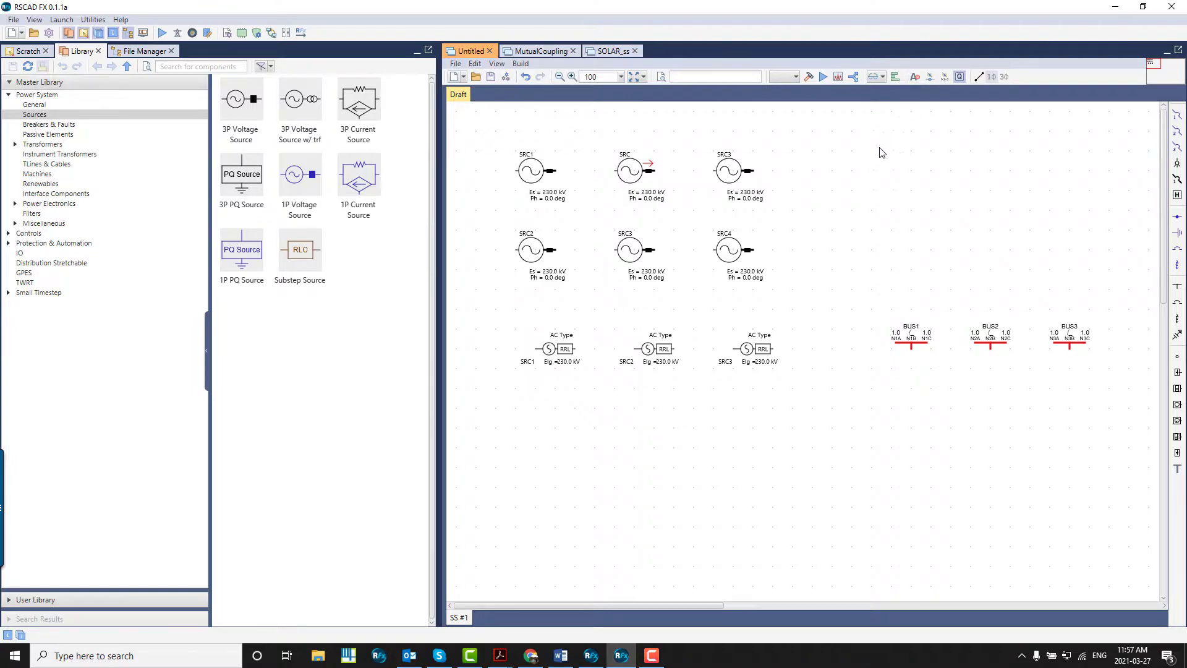
left_click(622, 52)
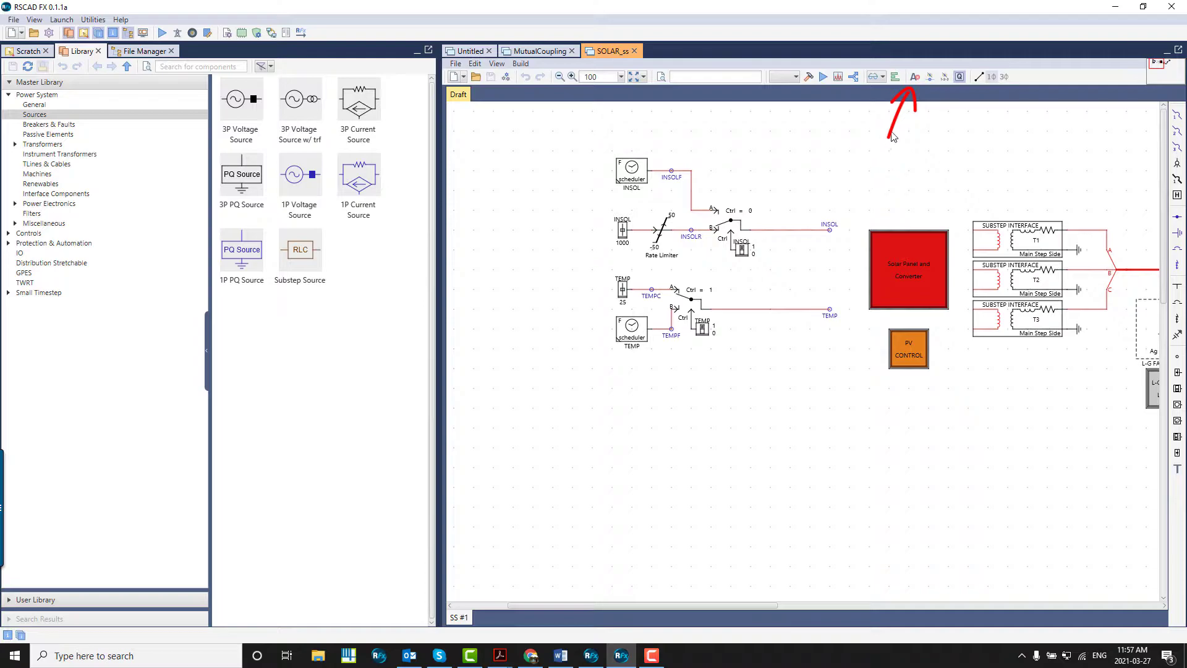
left_click(915, 77)
left_click_drag(241, 99, 734, 457)
left_click(755, 517)
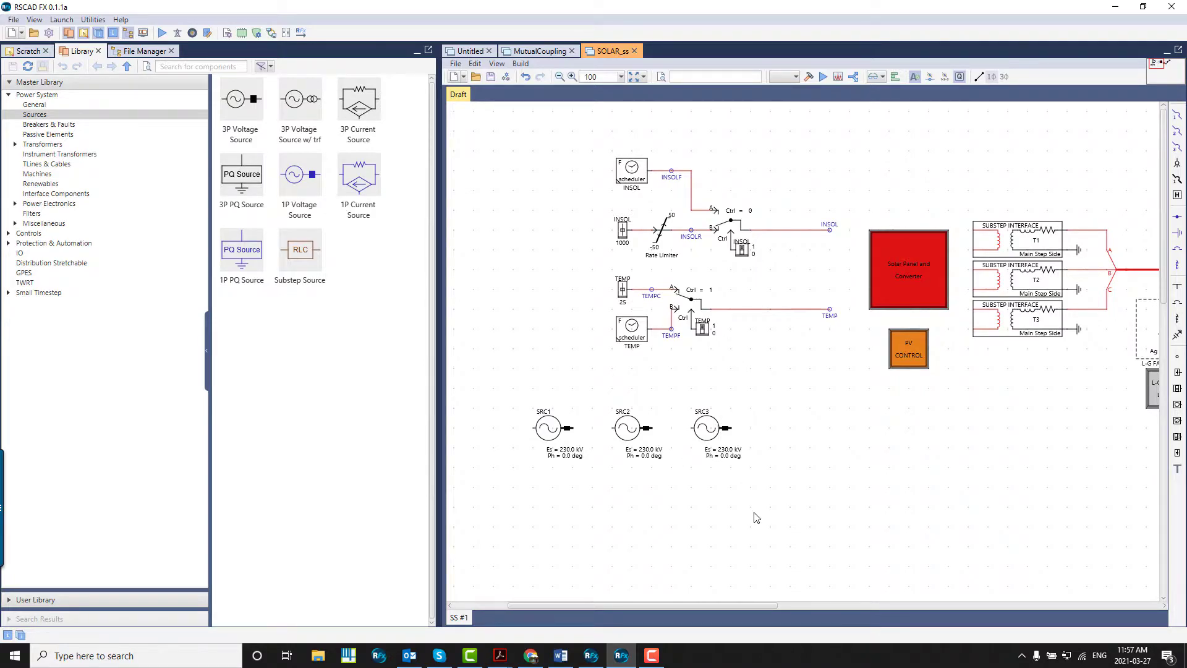
left_click_drag(300, 175, 561, 524)
left_click_drag(300, 175, 660, 524)
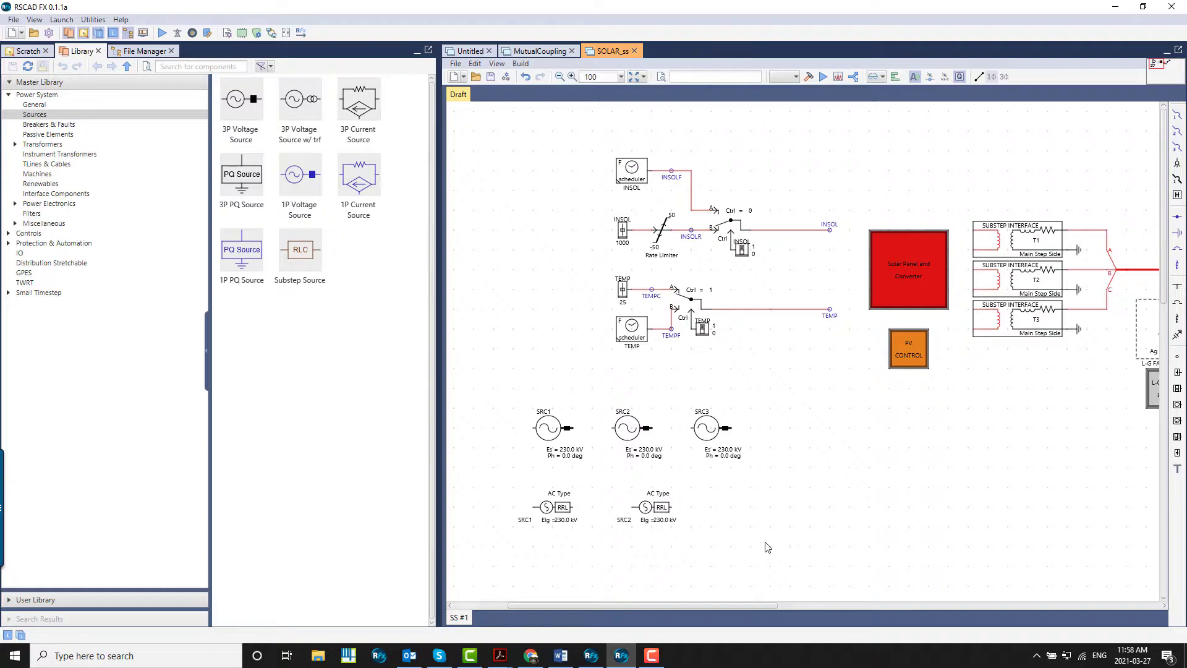
- With auto-naming turned off, place two copies of 3P source SRC3 to its right and two new 3P voltage sources below them
left_click(916, 77)
left_click_drag(724, 432, 884, 440)
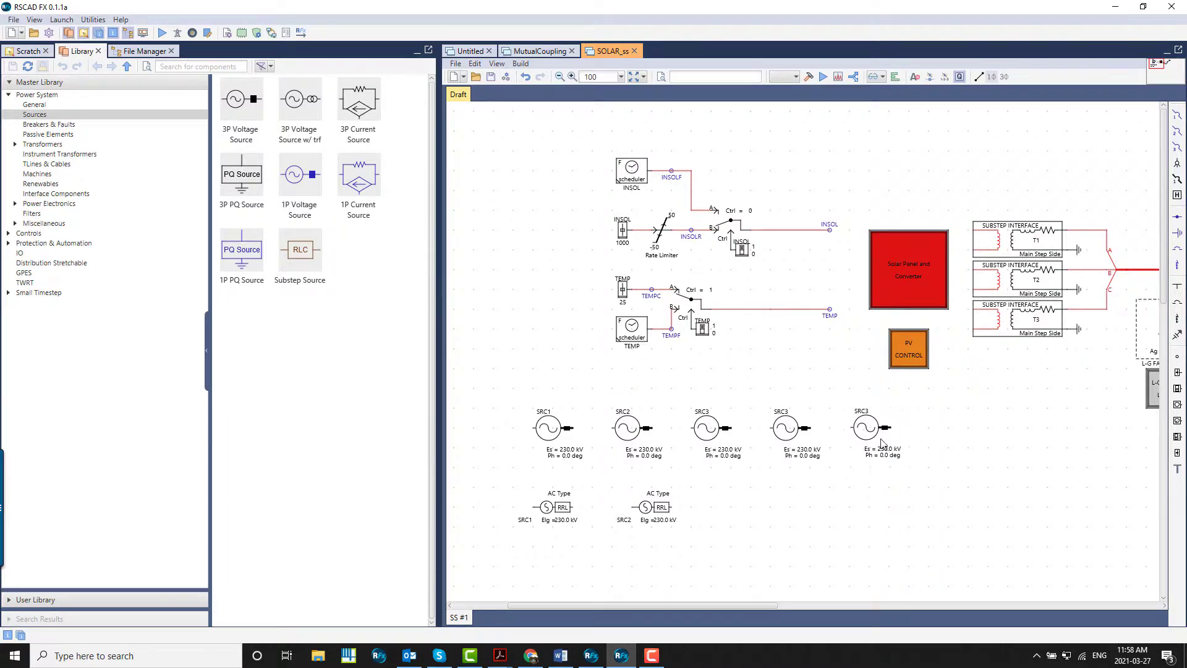
left_click_drag(251, 110, 794, 504)
left_click_drag(244, 102, 873, 503)
- Place three bus labels in a row to the right of the copied SRC3 sources
left_click(1177, 286)
left_click(1056, 443)
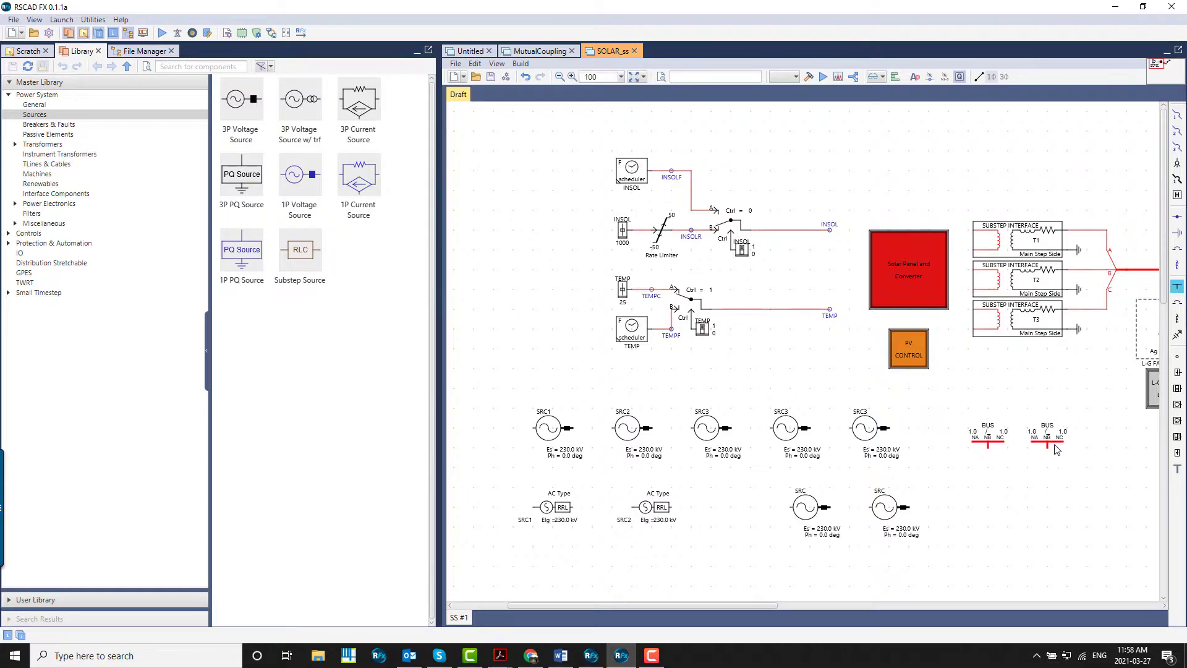
left_click(1116, 443)
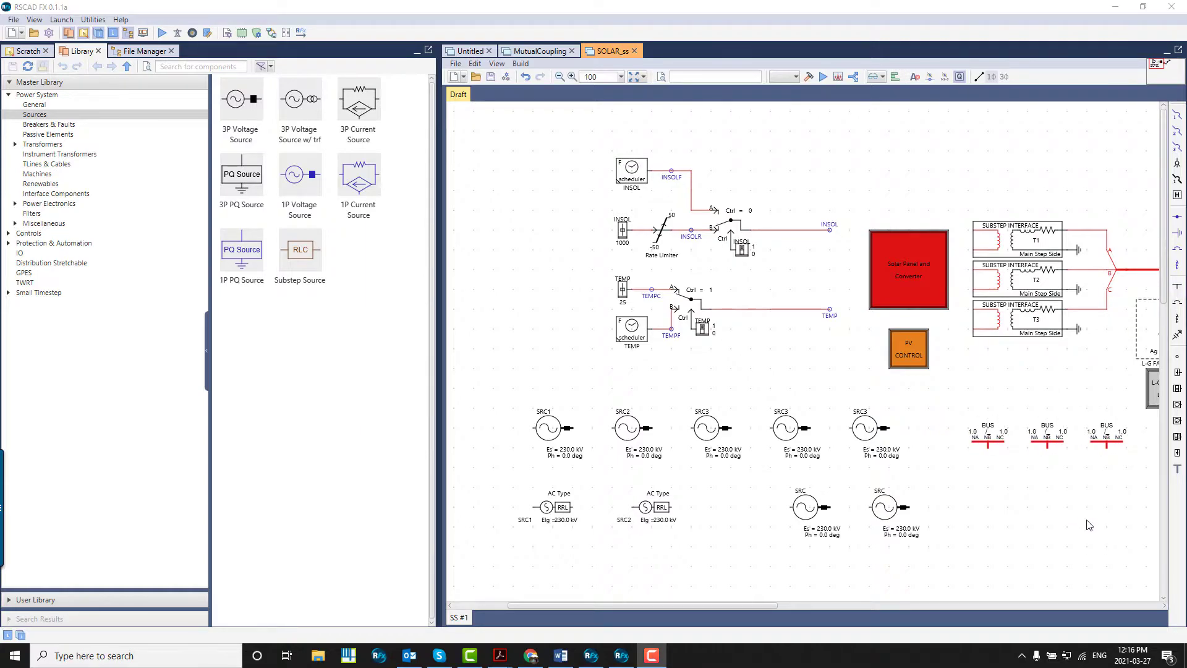
double_click(895, 510)
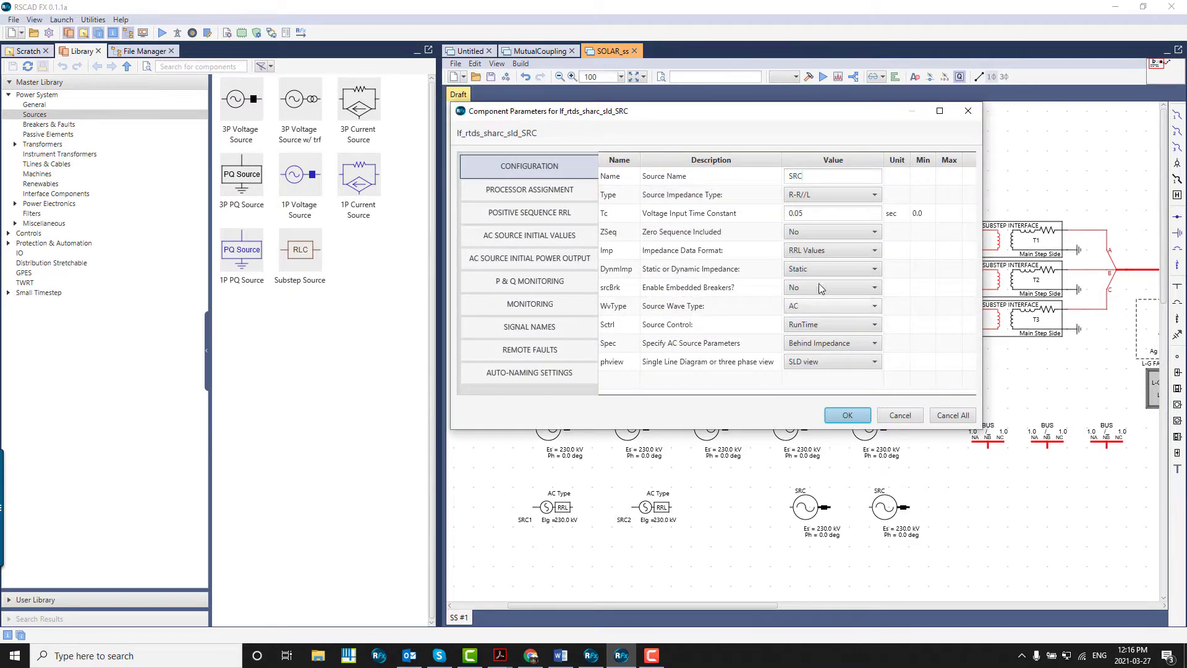
left_click(818, 176)
type("#")
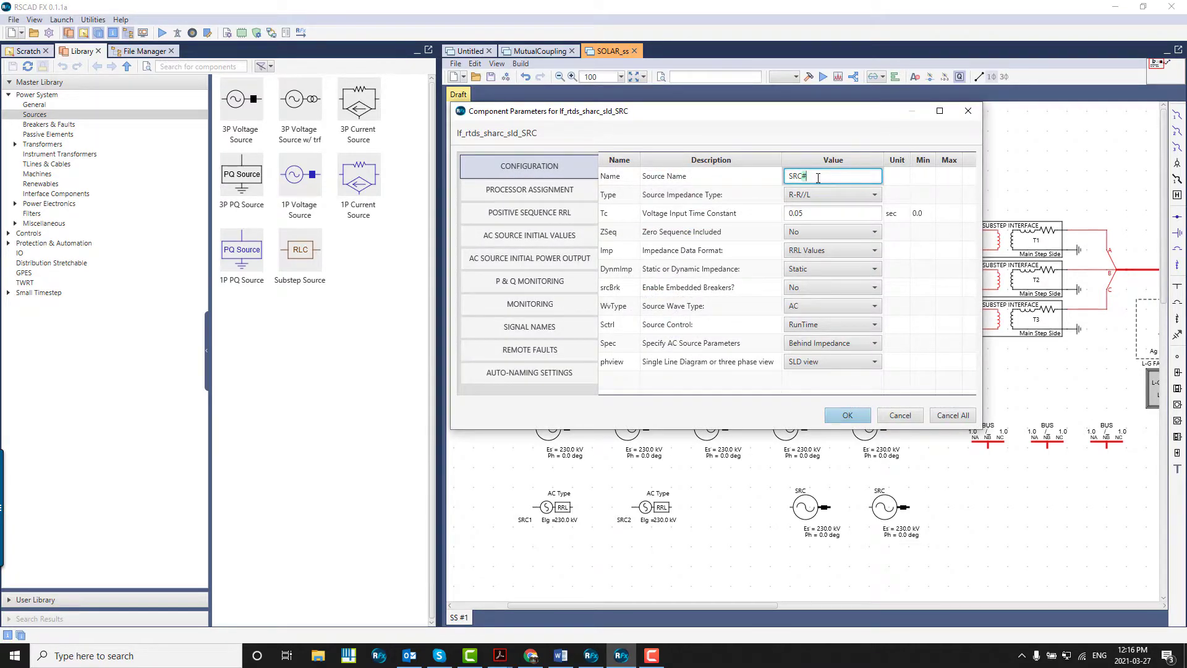
left_click(904, 414)
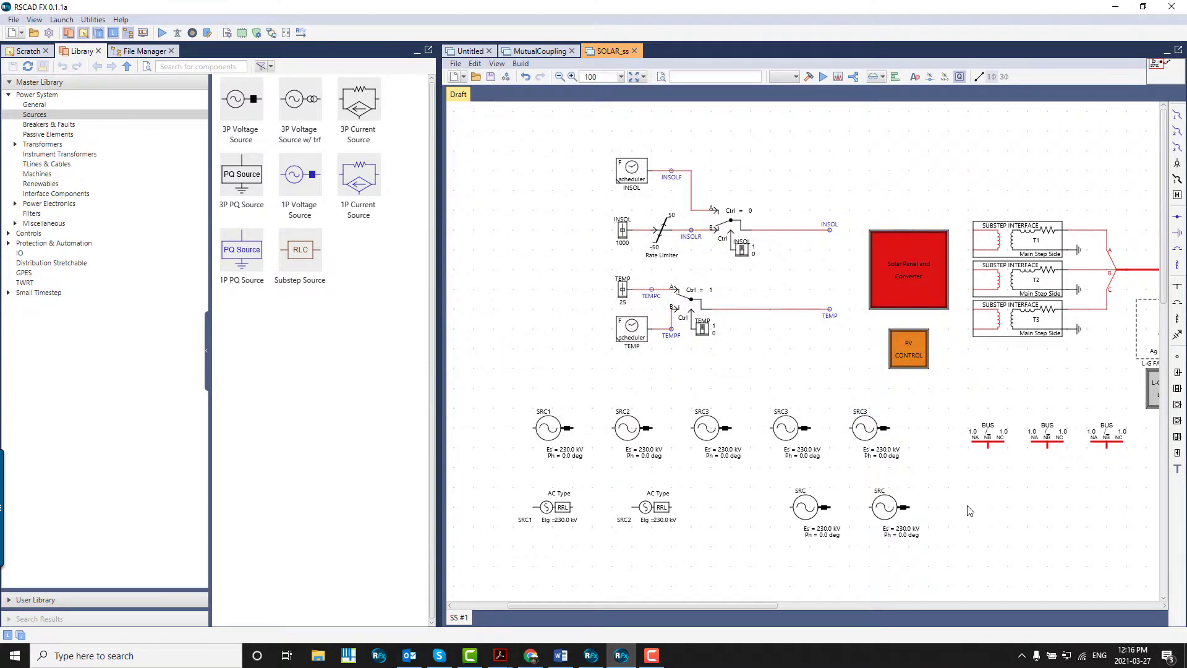
- Turn auto-naming on in the Untitled draft
left_click(475, 53)
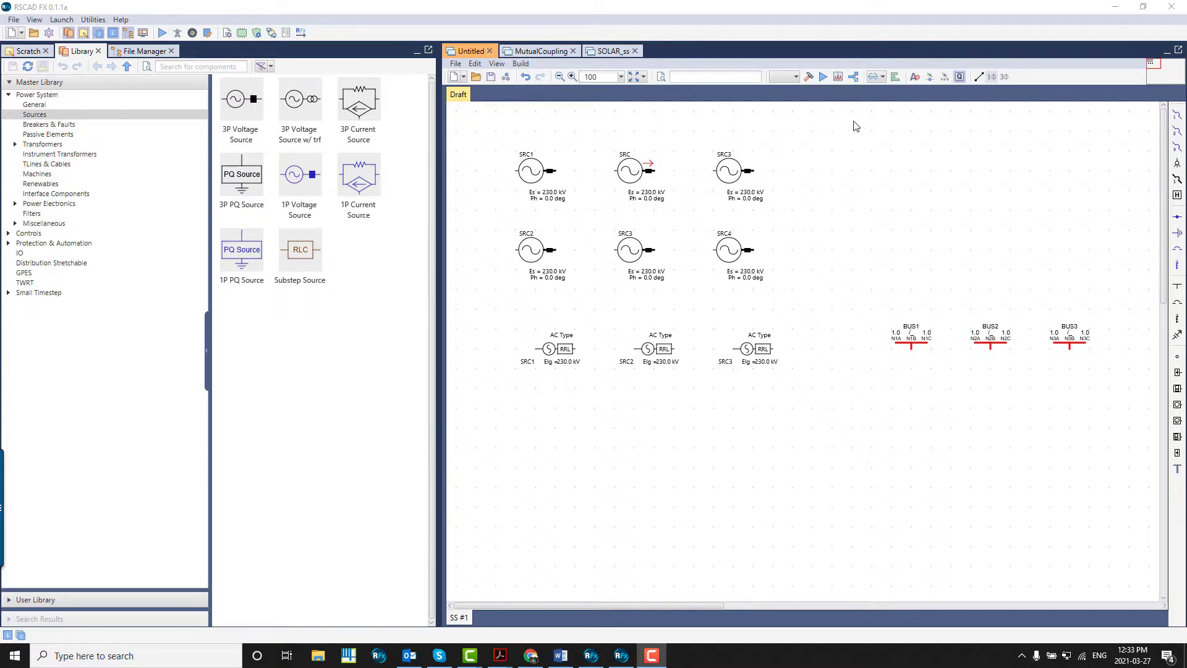
left_click(915, 77)
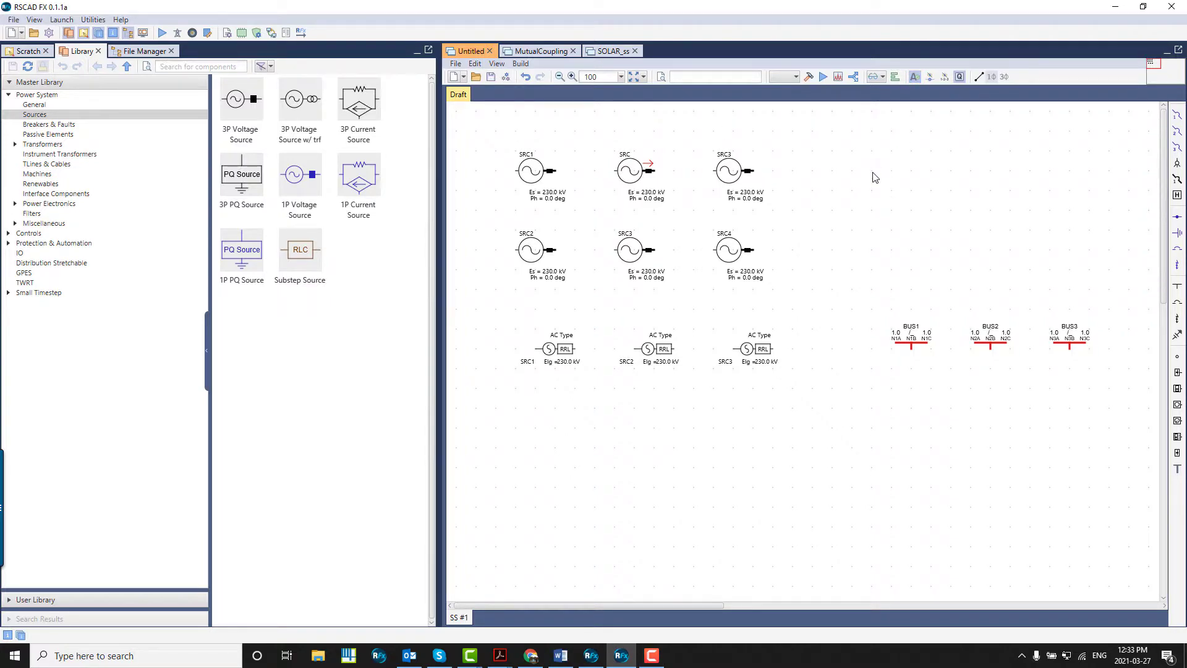
- Examine the auto-naming settings of bus label BUS1 and the auto-naming commands available for it
double_click(912, 338)
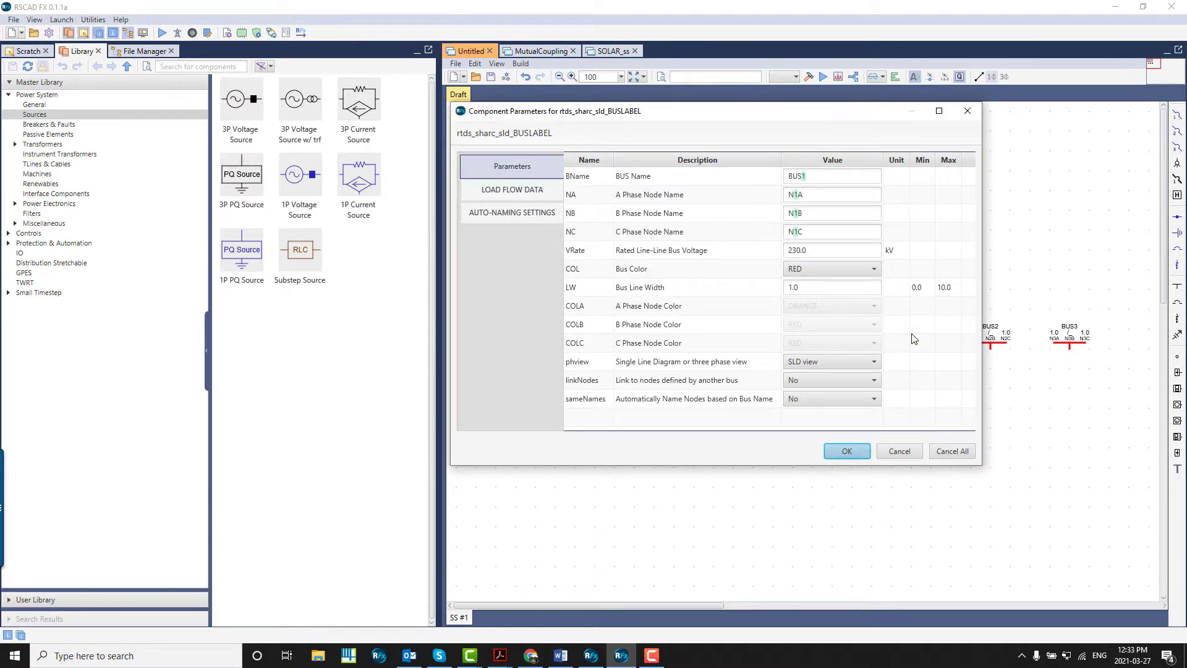
left_click(534, 213)
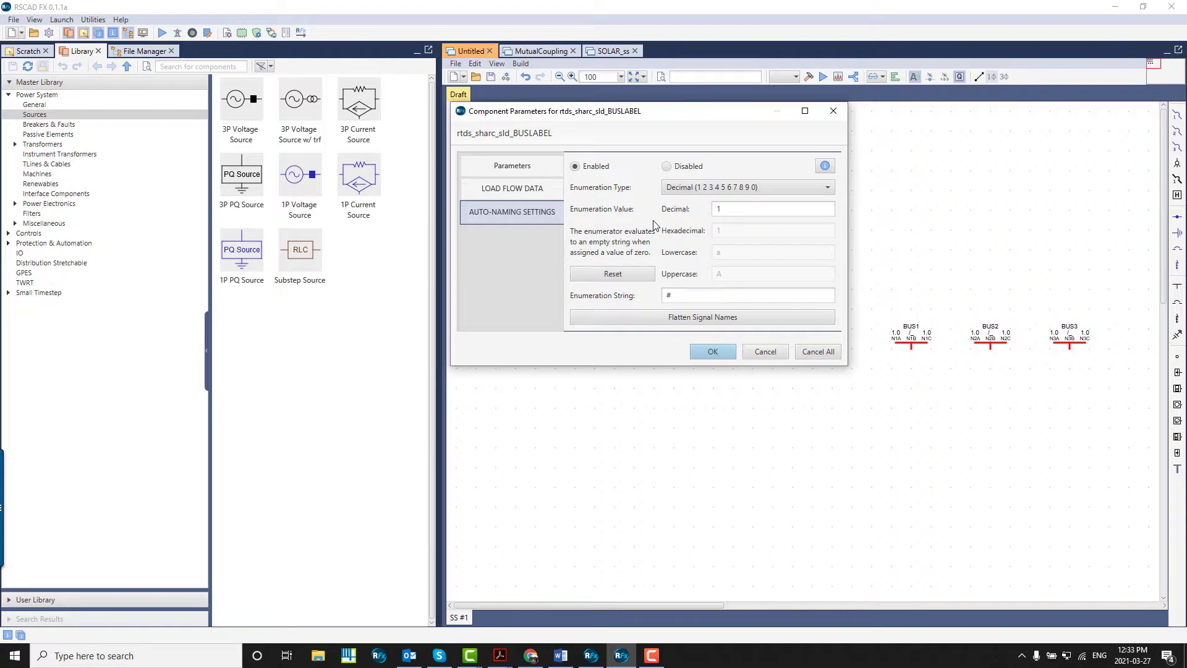
left_click(765, 351)
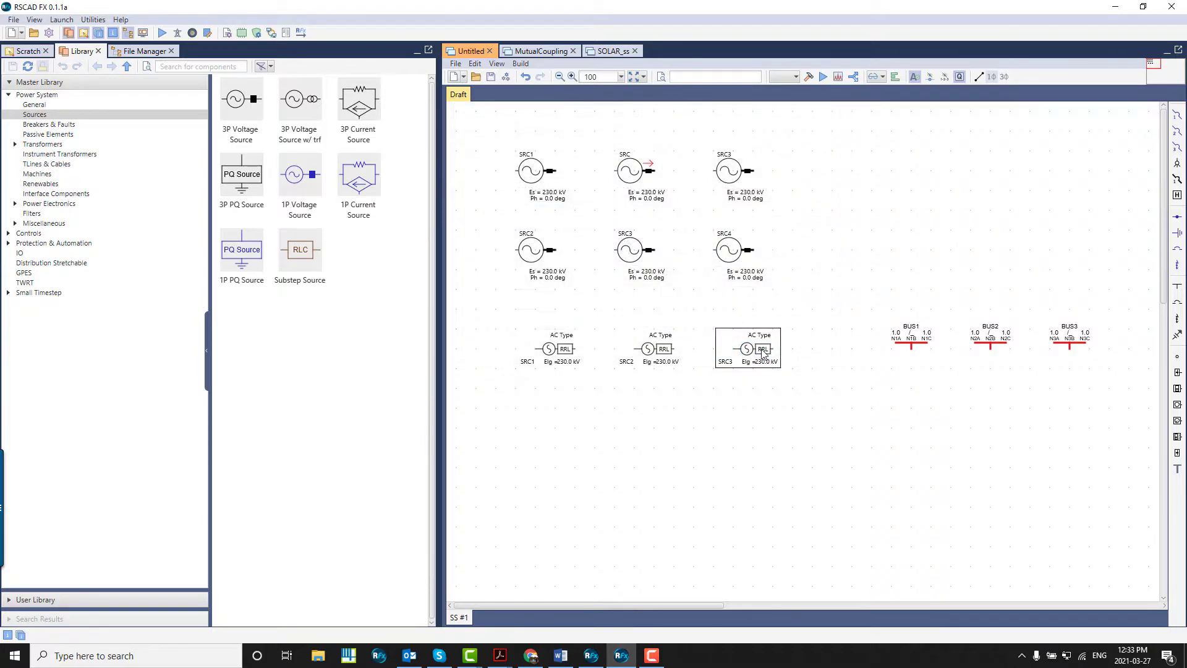
right_click(908, 344)
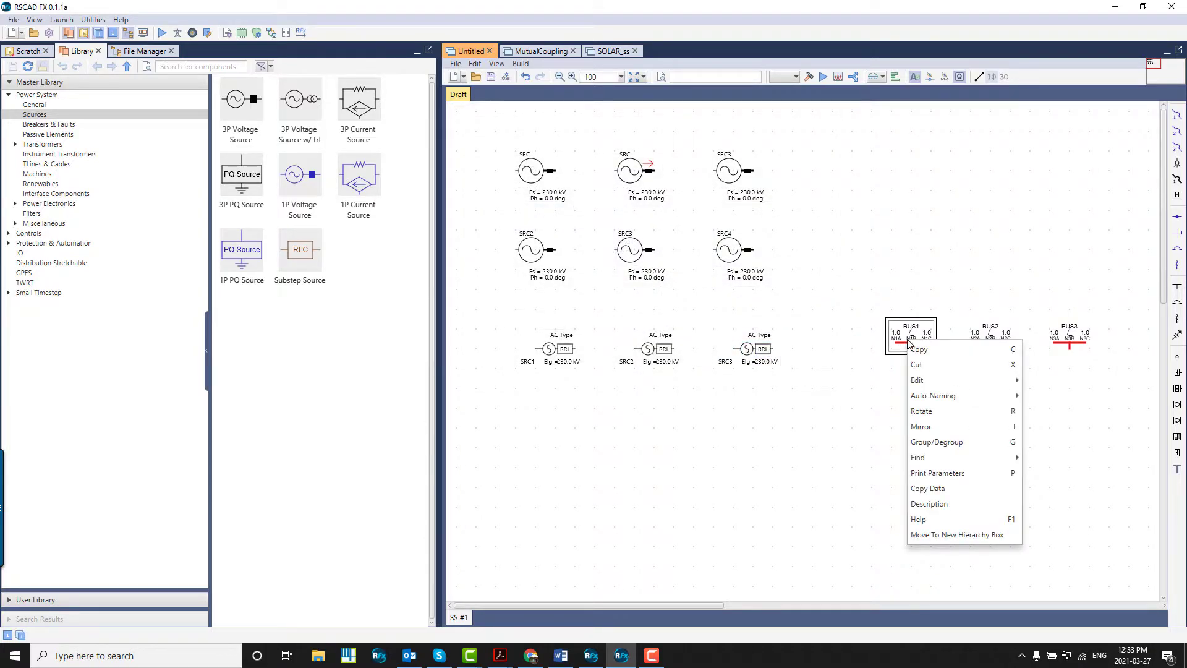
mouse_move(963, 397)
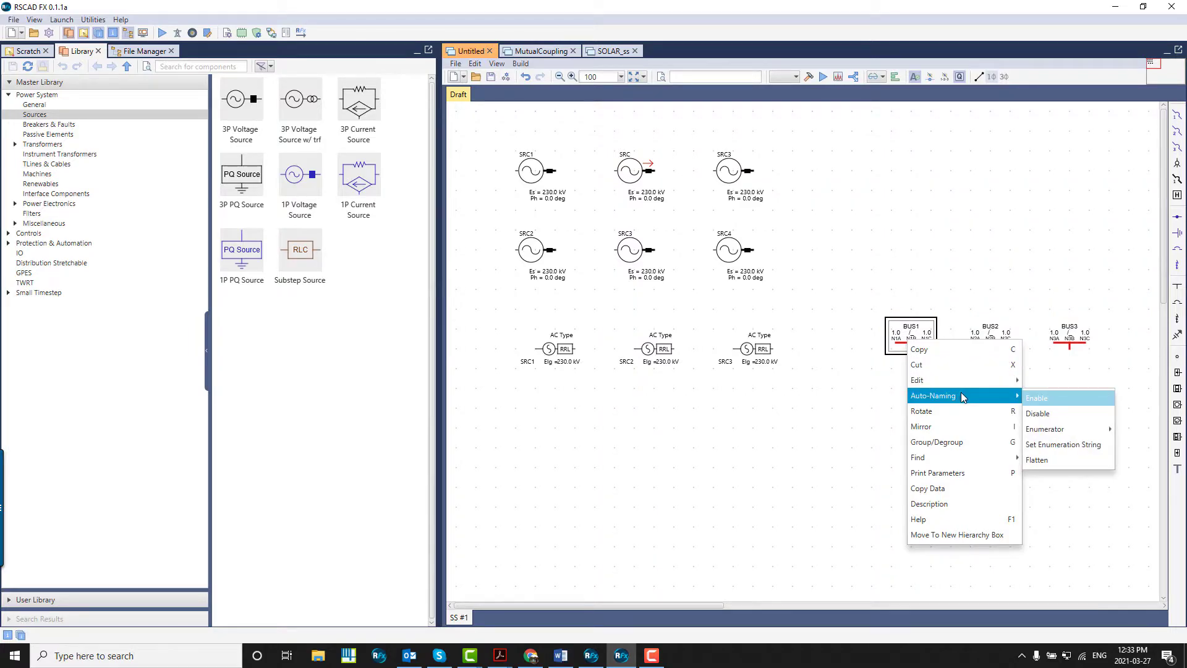
mouse_move(1059, 431)
left_click(888, 401)
- Flatten the auto-naming of the three bus labels together and place a copy of the set directly below them
left_click_drag(877, 303, 1113, 377)
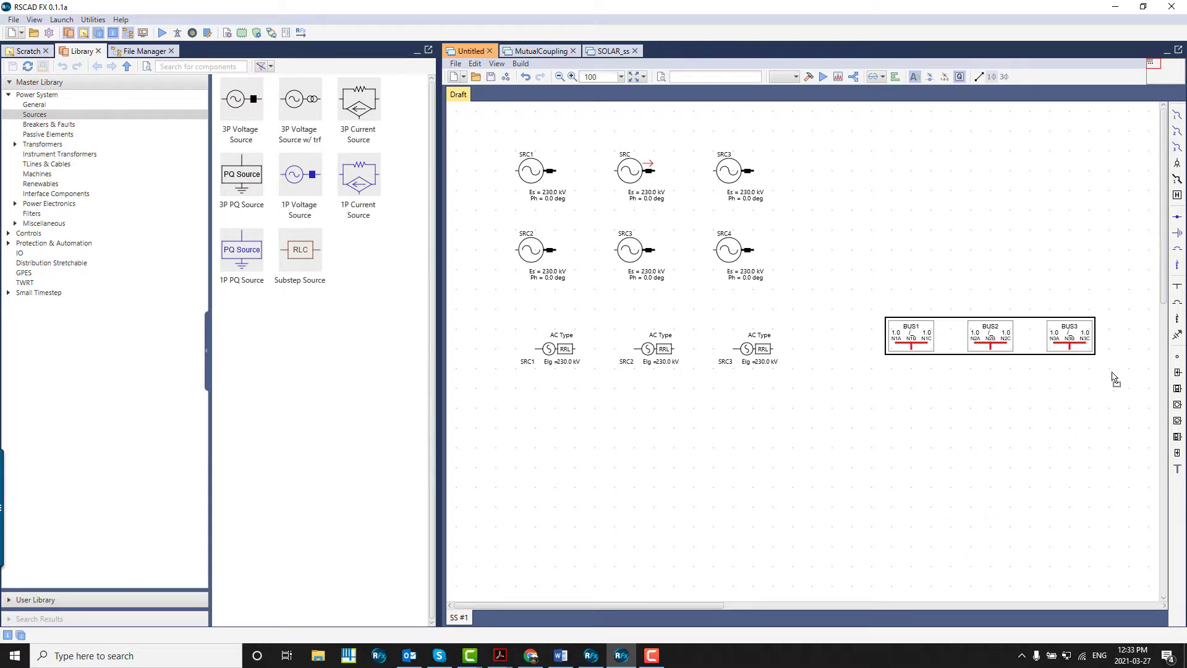
right_click(907, 342)
mouse_move(951, 399)
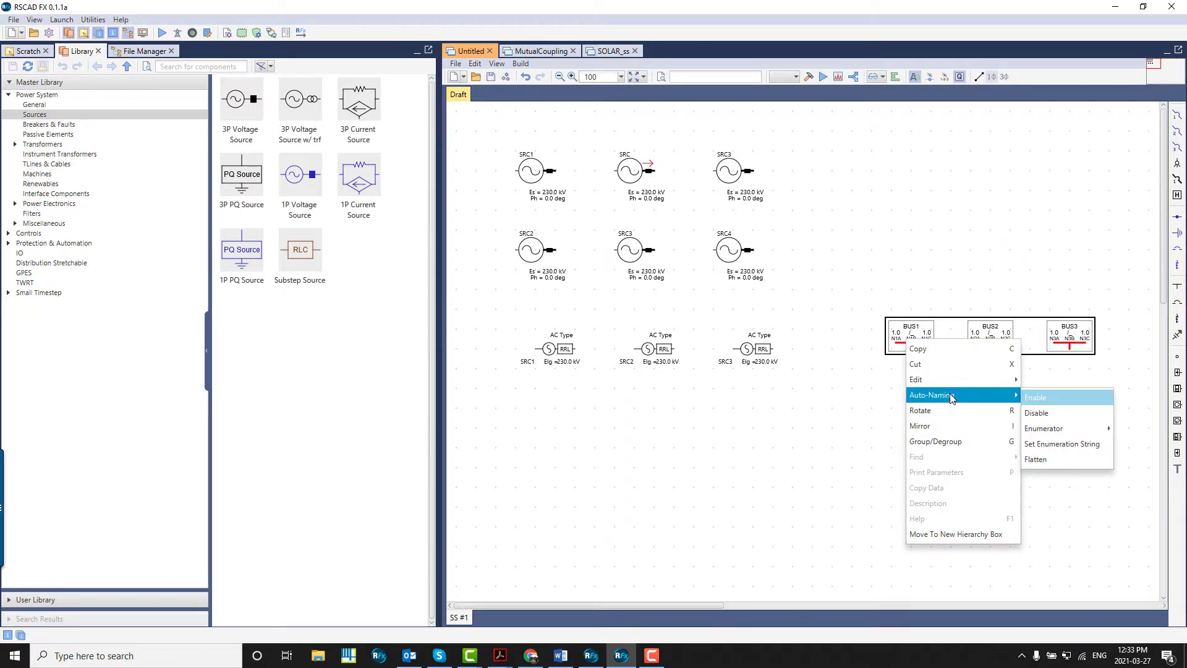
left_click(1070, 460)
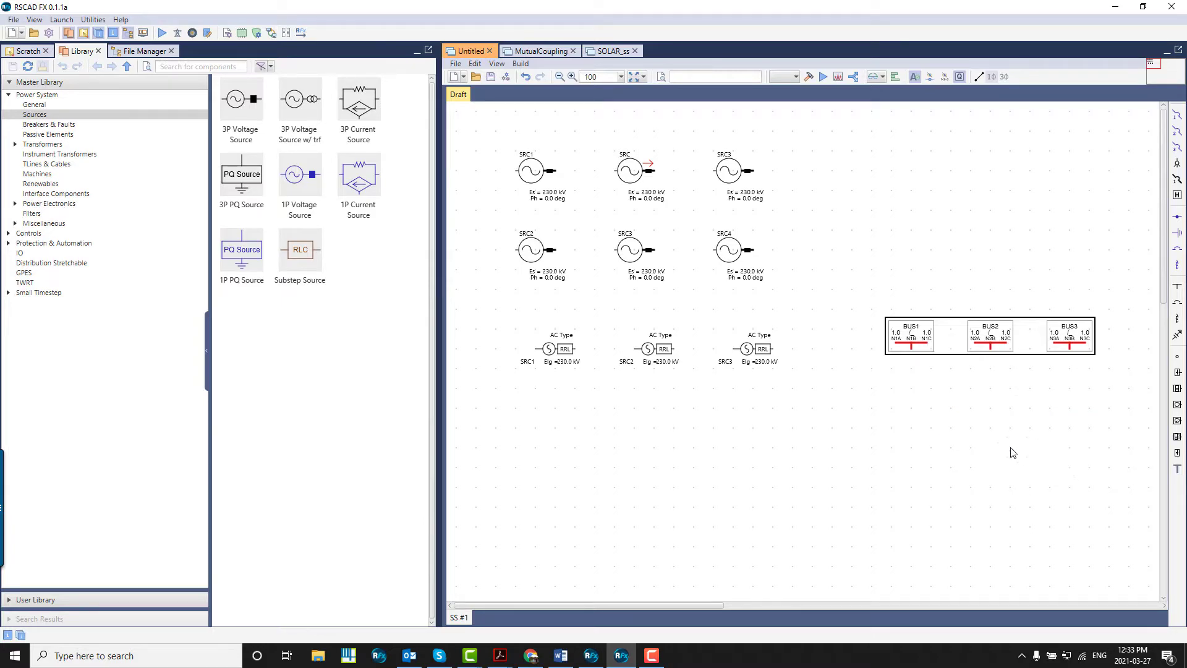
left_click_drag(909, 347, 911, 412)
left_click(920, 465)
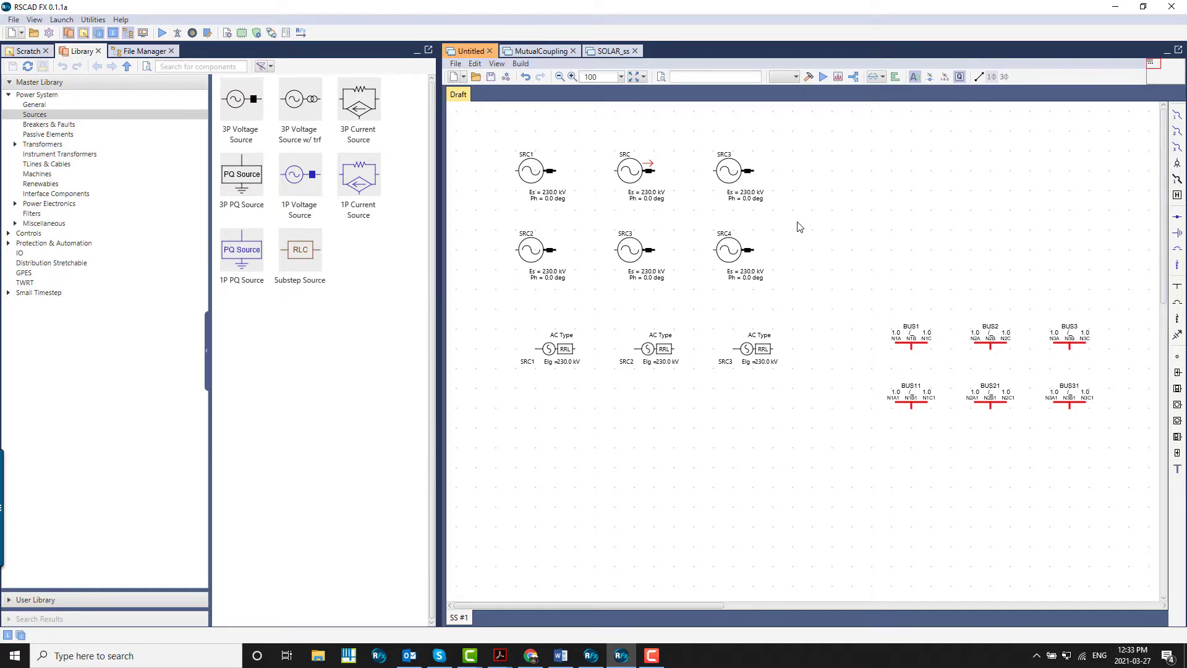
- Set the decimal enumeration value of the upper row's third 3P source to 7 and check its source name
double_click(730, 171)
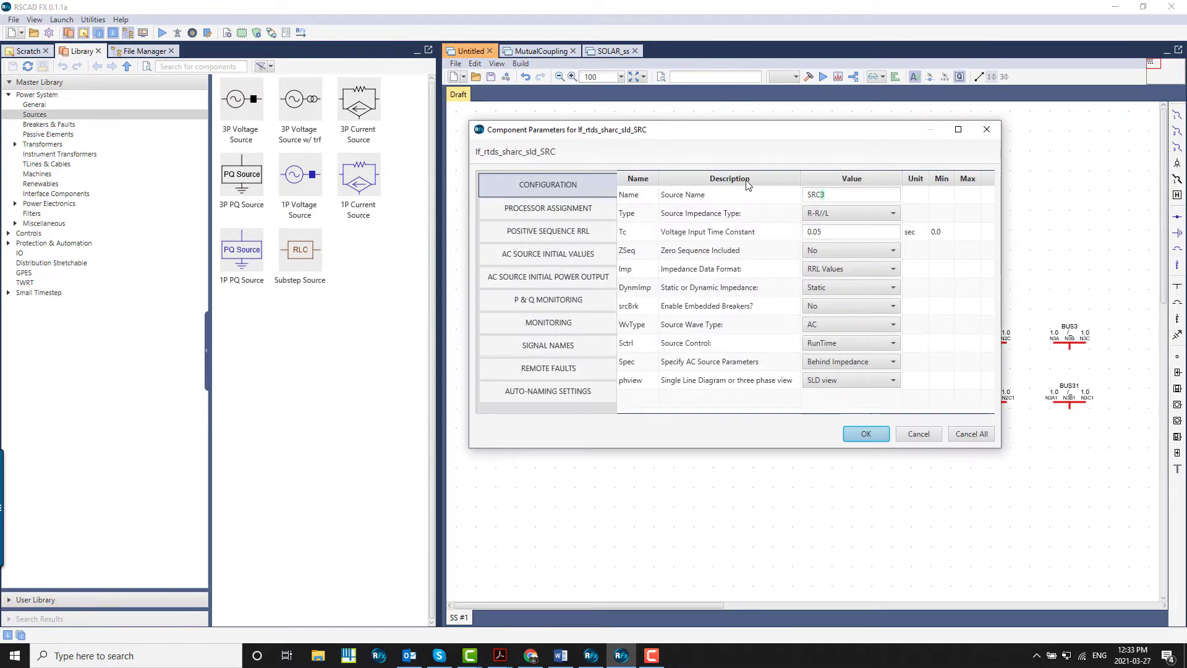
left_click(588, 394)
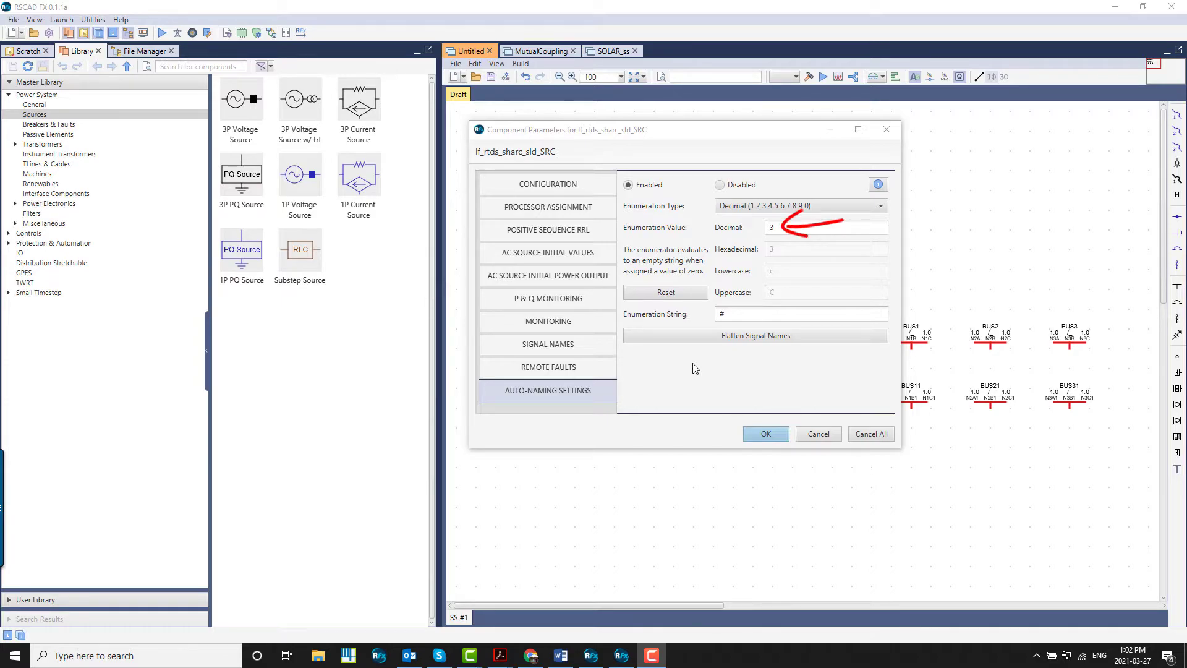
left_click(779, 229)
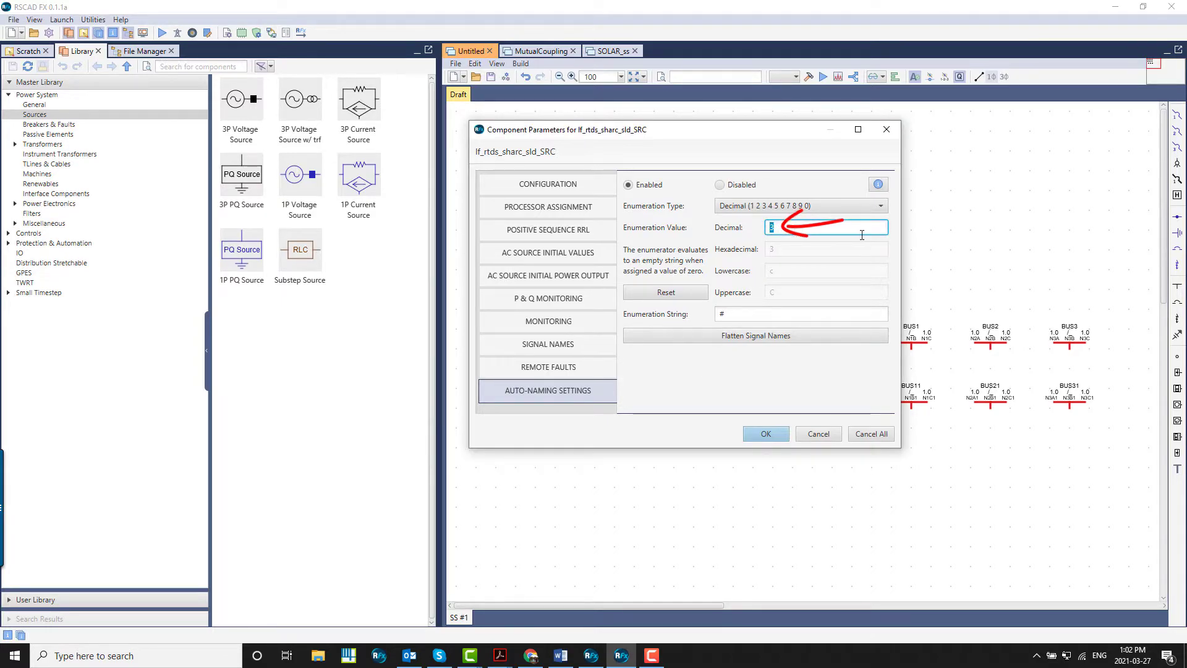
left_click(590, 191)
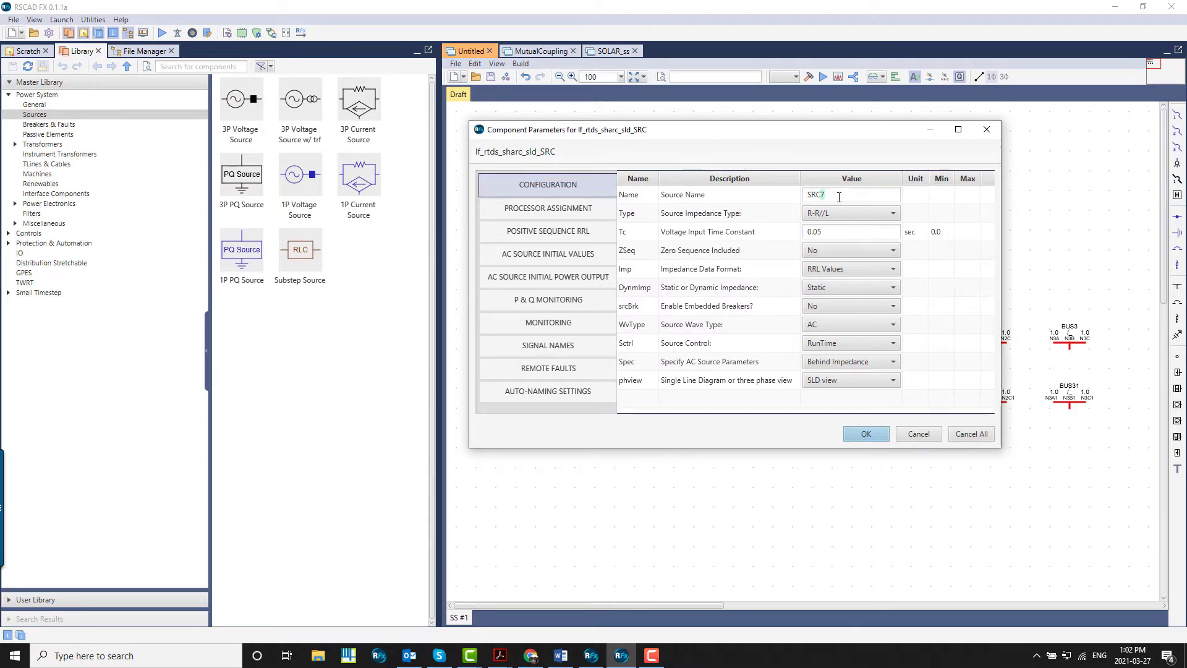
- Set the decimal enumeration value of the upper row's third 3P source to 13 and apply it
left_click(577, 388)
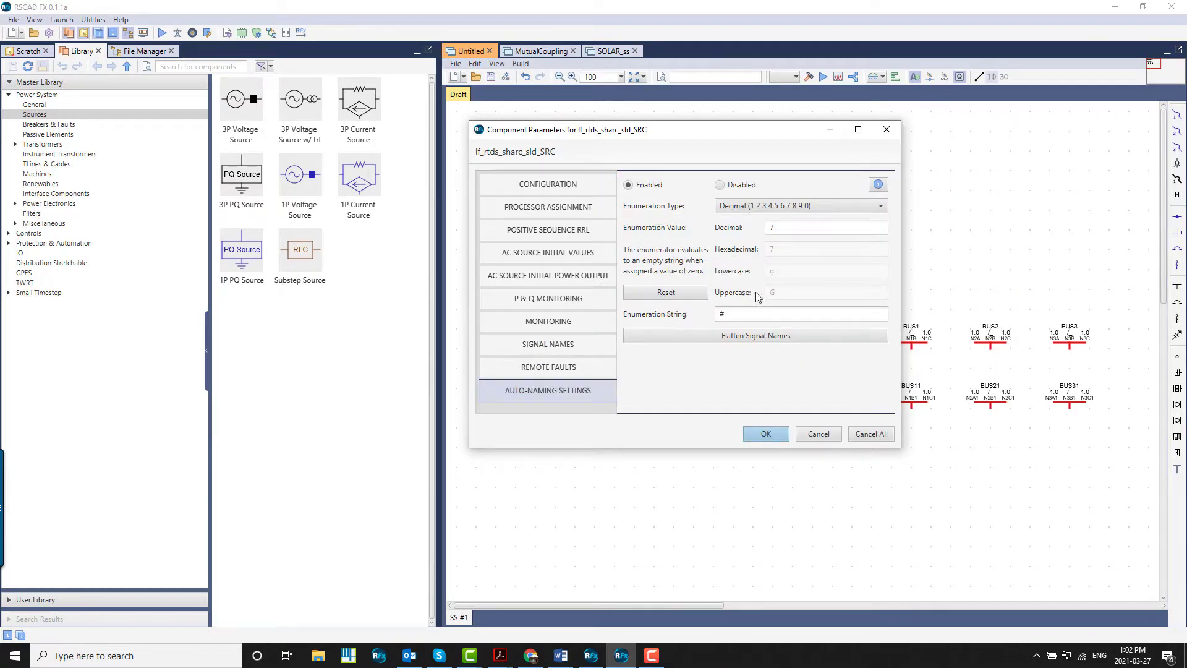
left_click(798, 227)
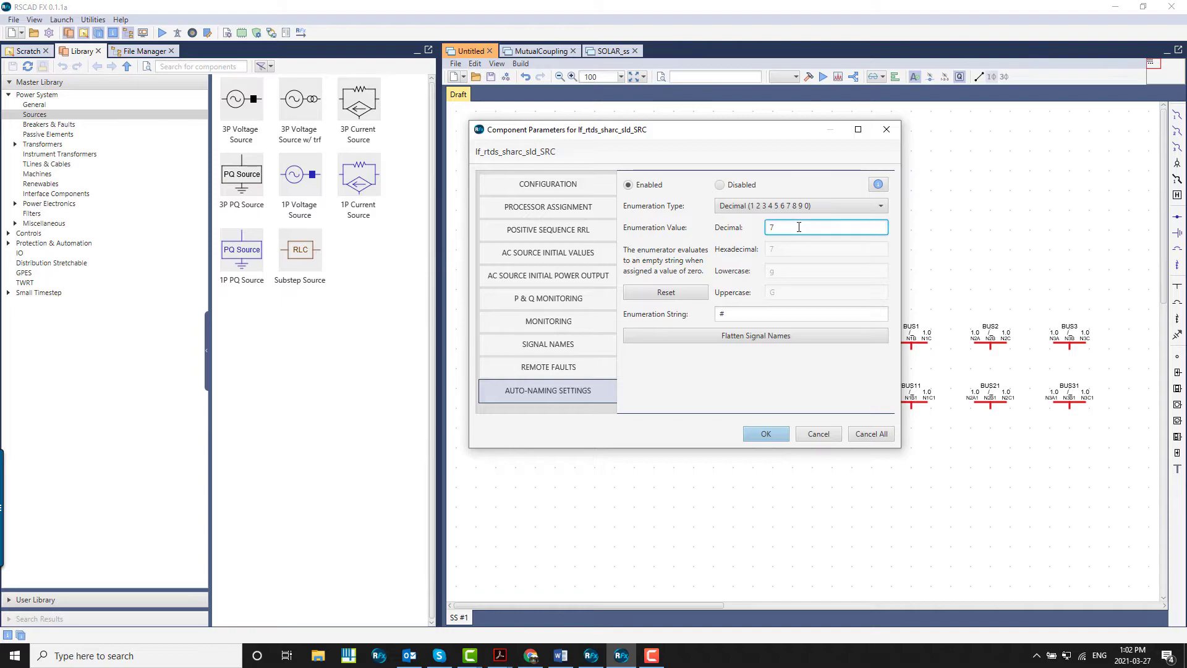
key("BackSpace")
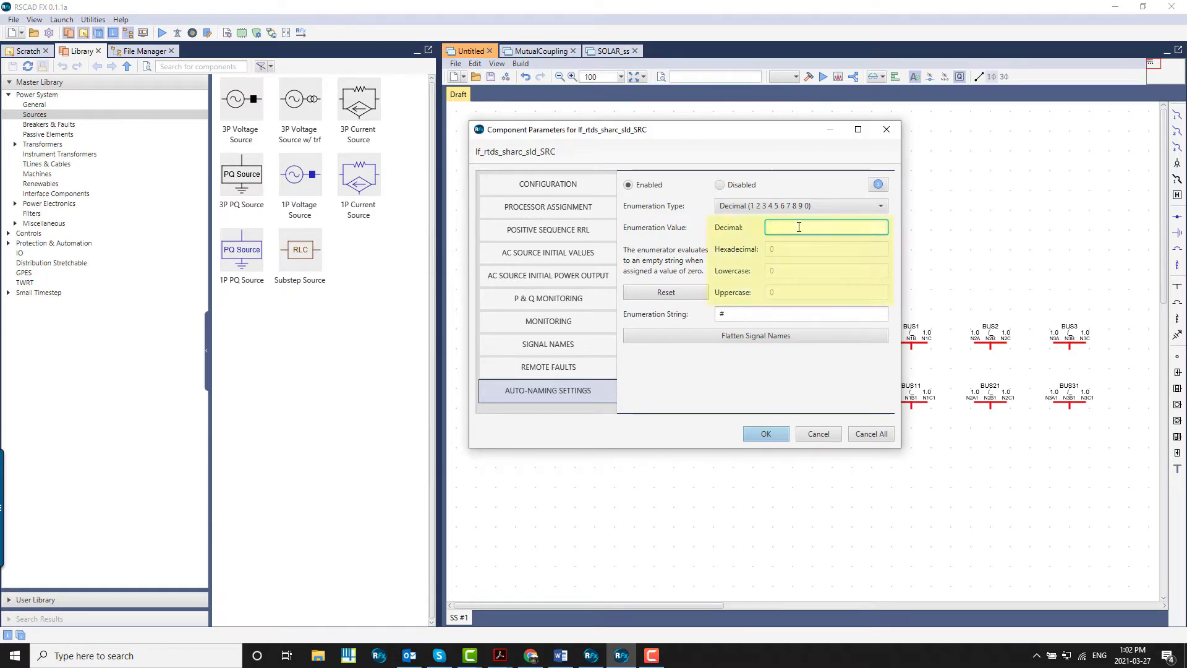
type("13")
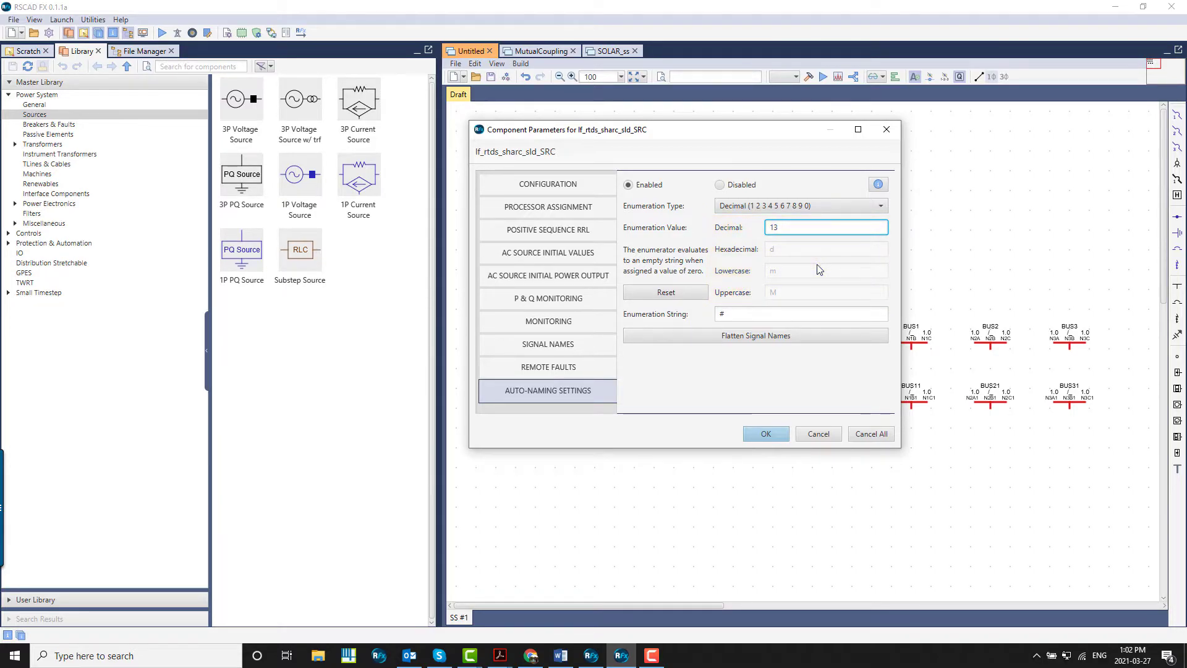
left_click(767, 433)
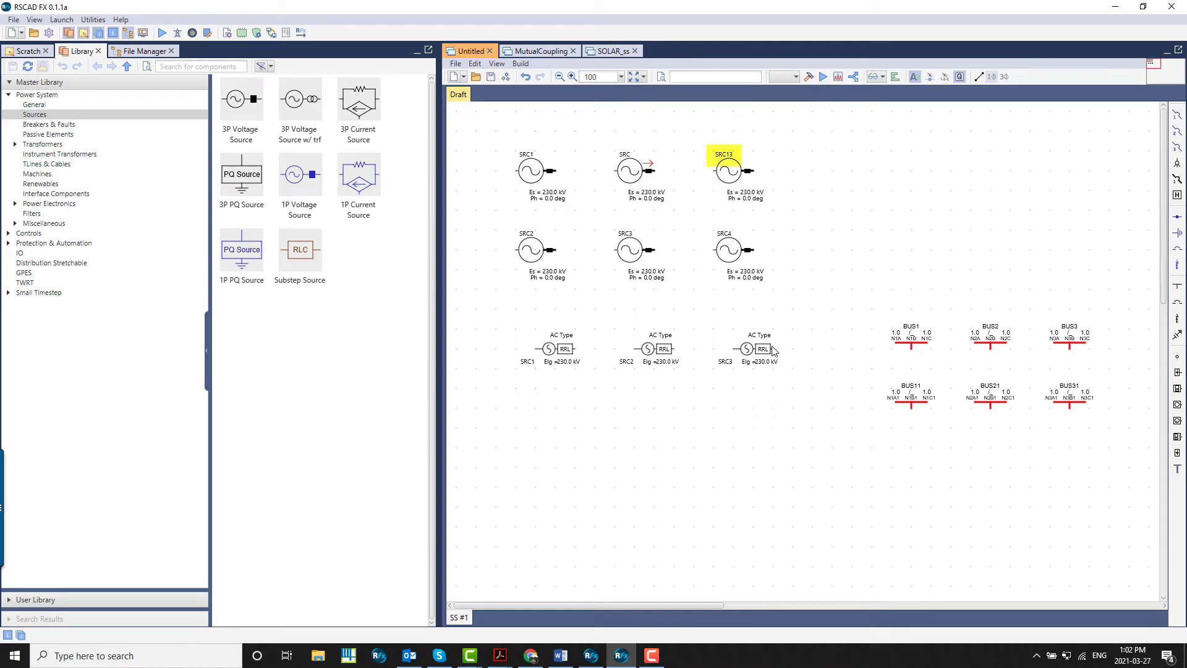
- Change the enumeration type of source SRC13 to Uppercase Letters and place three copies of it to its right
double_click(732, 173)
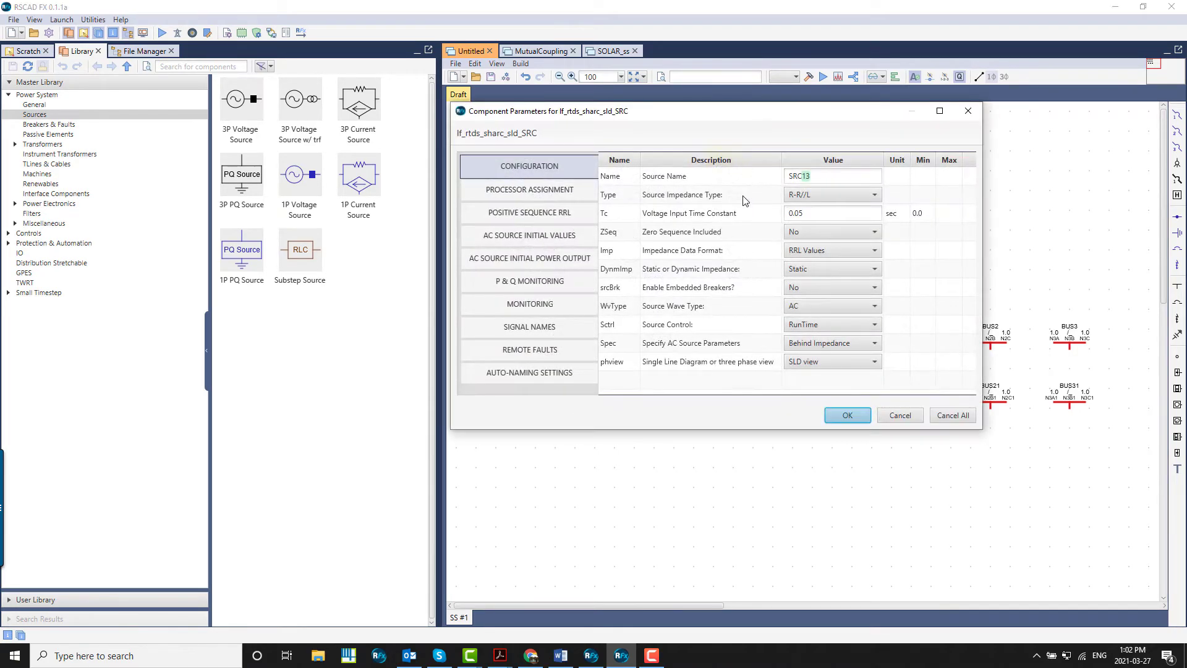
left_click(581, 372)
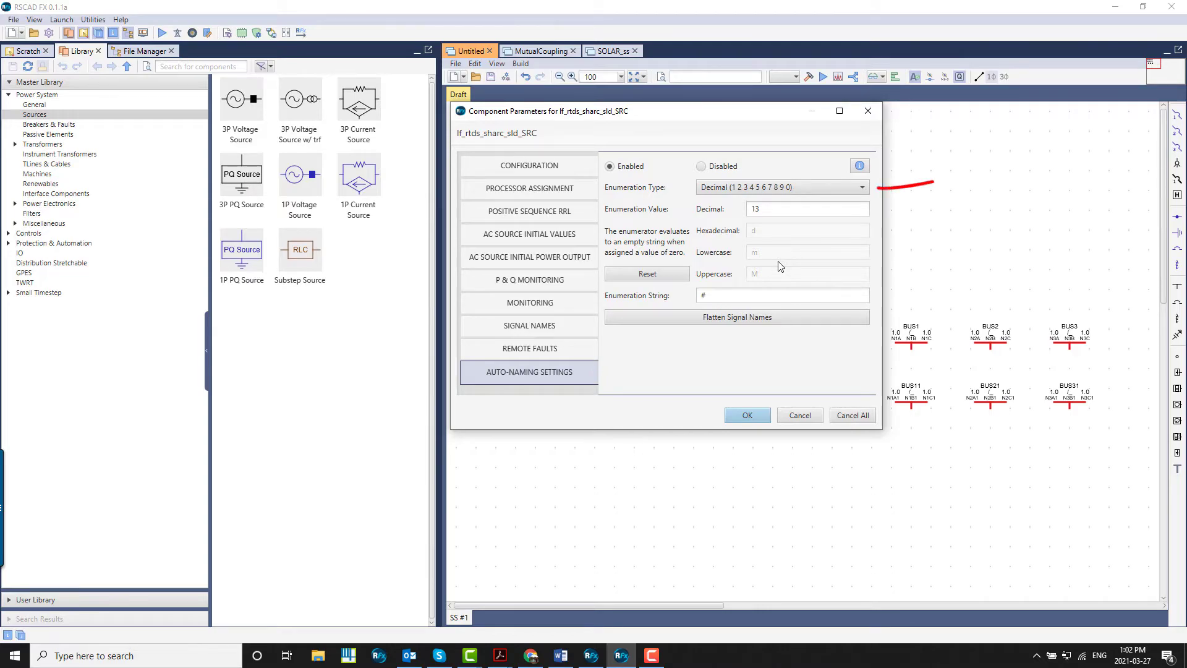
left_click(803, 185)
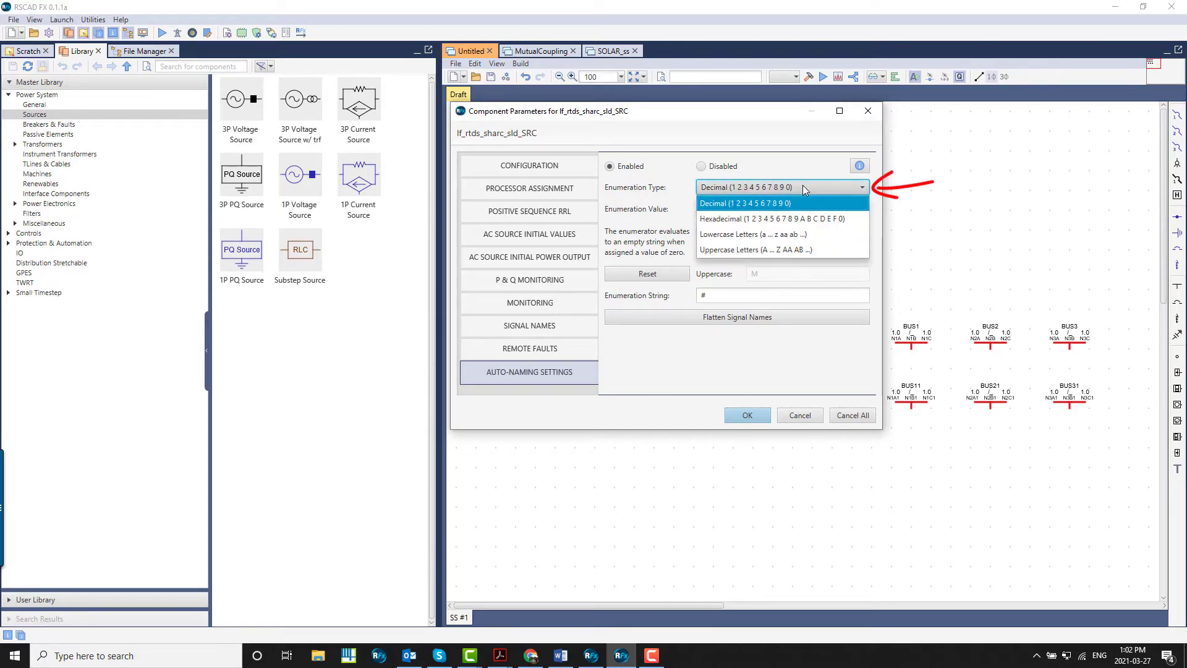
left_click(760, 249)
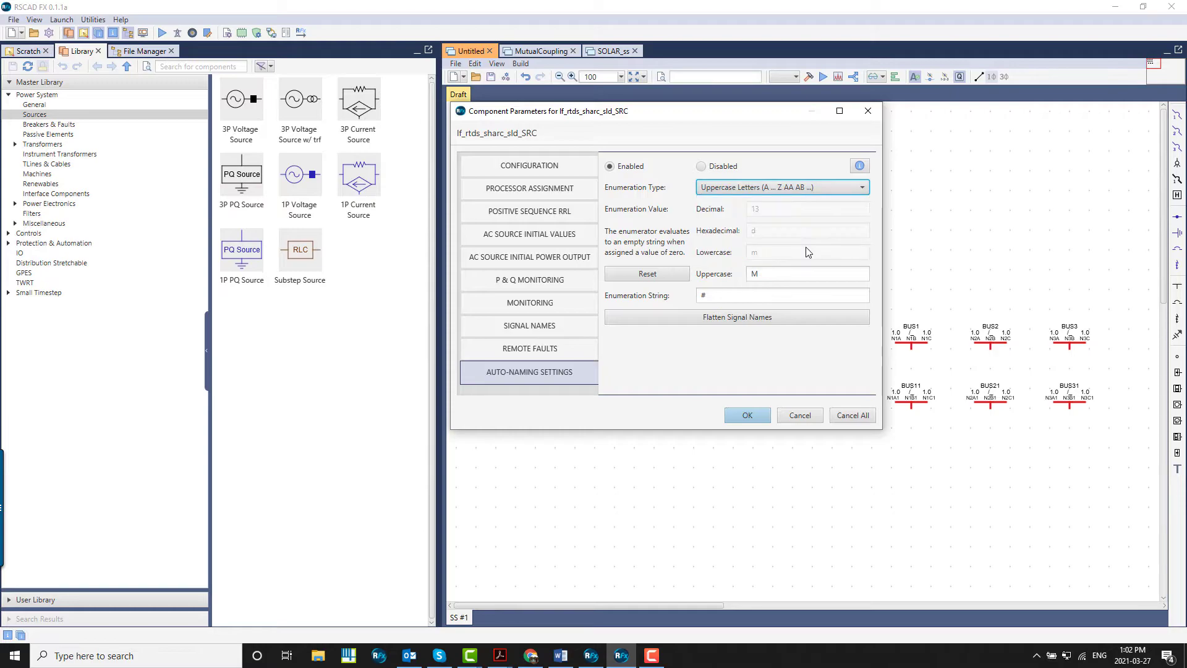
left_click(752, 414)
left_click_drag(749, 188, 921, 184)
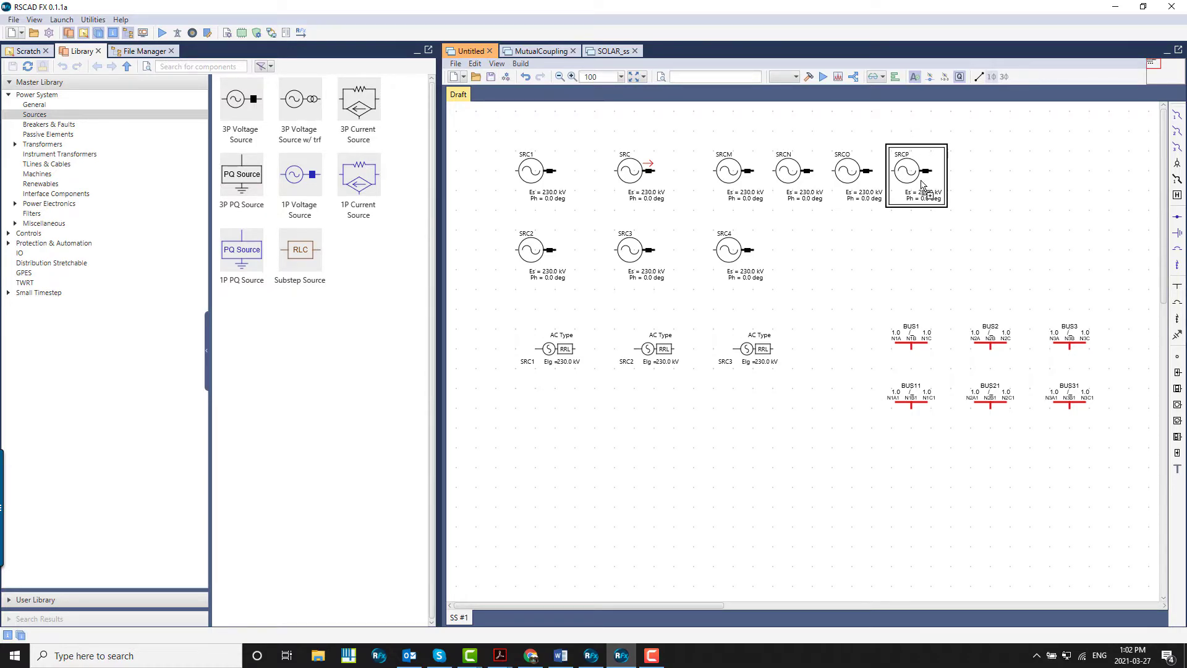
left_click(847, 259)
- Reset the enumeration value of source SRCP, leaving its name as SRC, and place two copies of it to its right
double_click(907, 171)
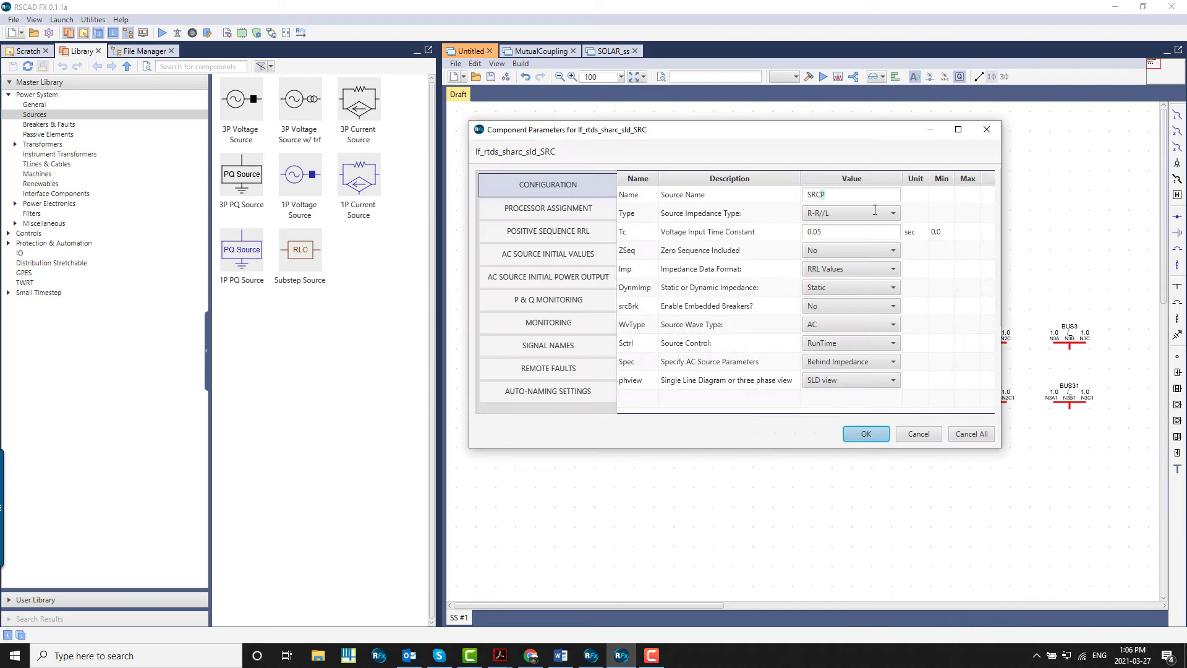
left_click(565, 391)
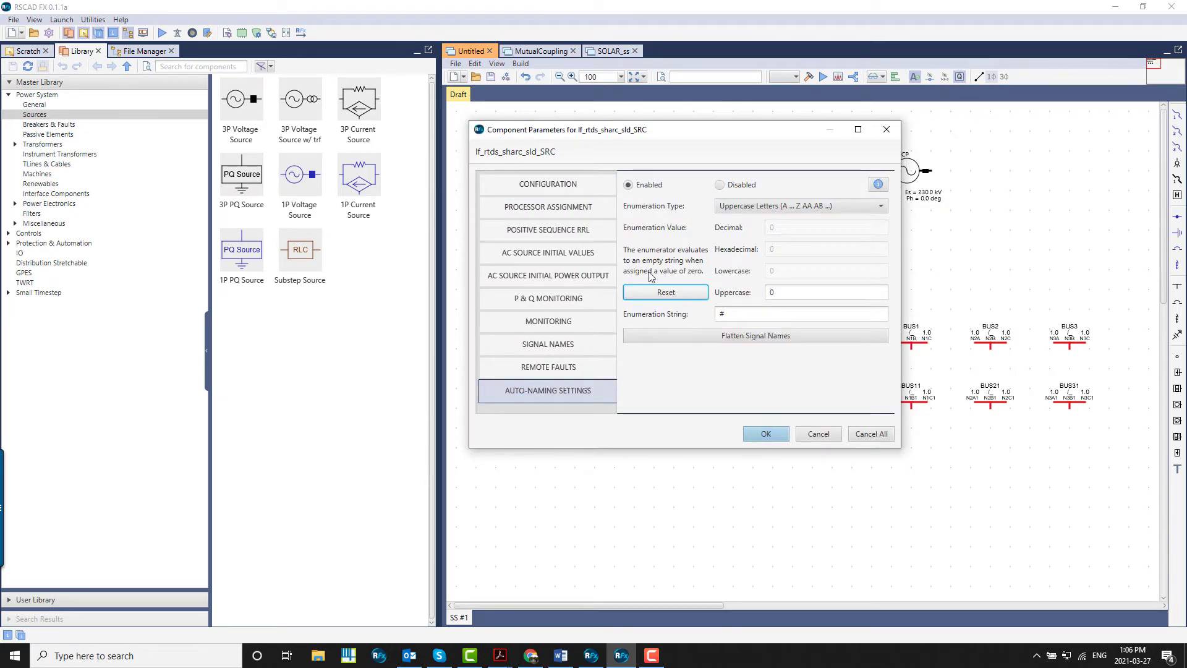
left_click(565, 183)
left_click(858, 195)
type("#")
left_click(866, 434)
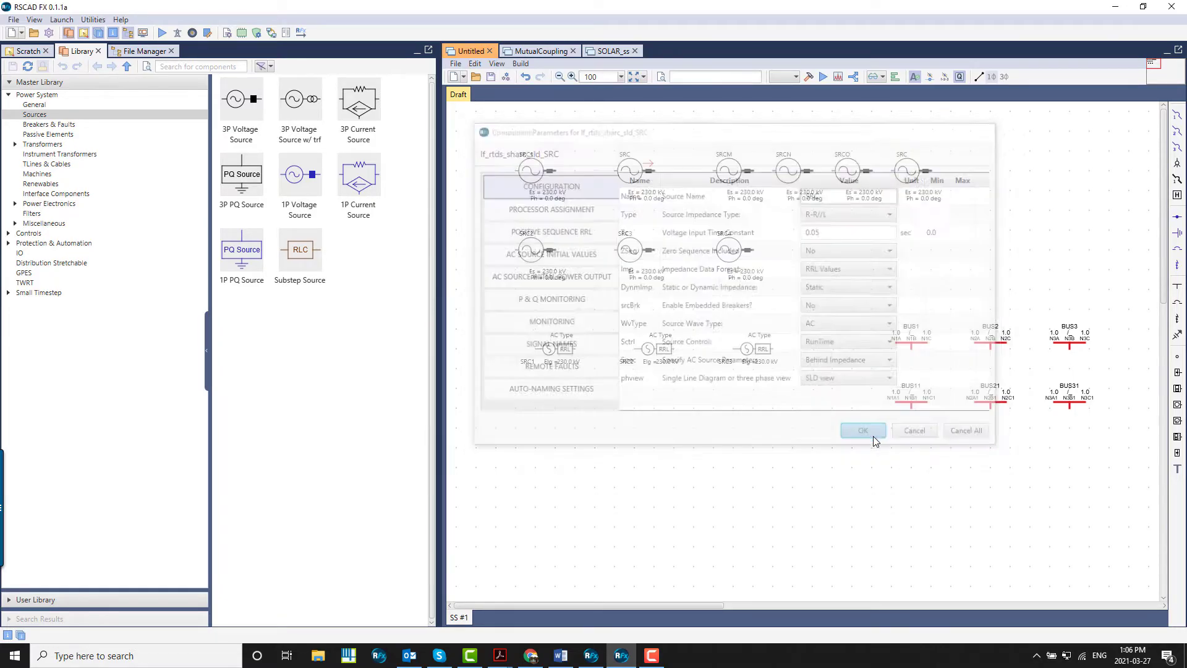
left_click_drag(934, 197, 1082, 190)
left_click(1036, 234)
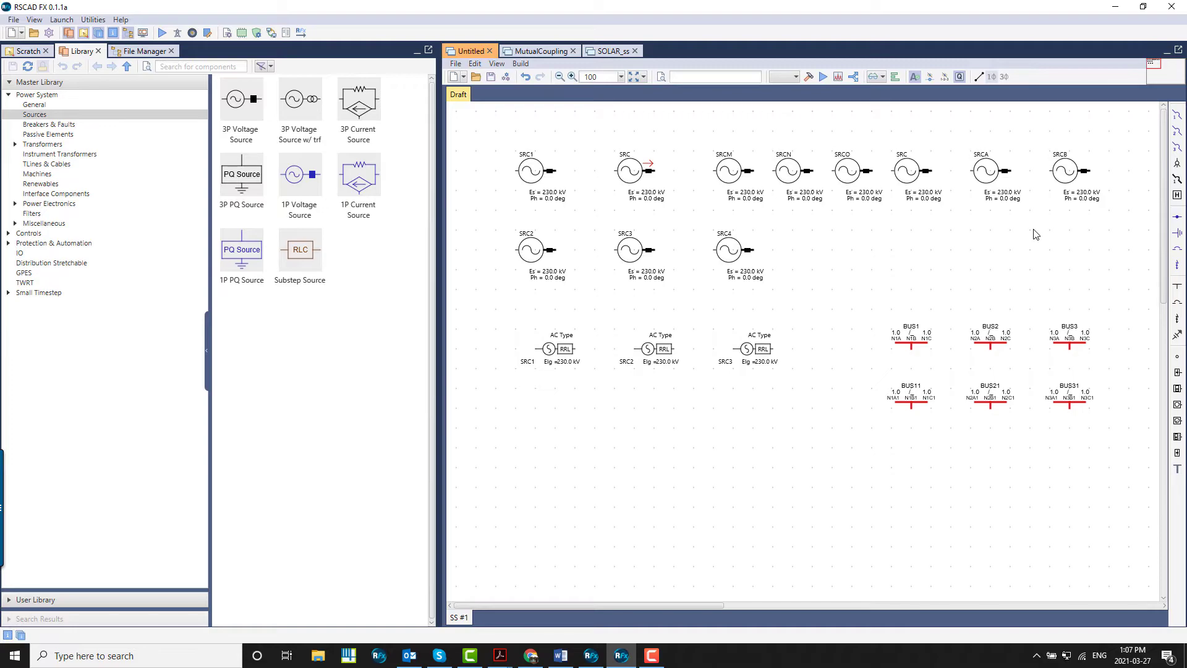
- Place a 3P voltage source below the 1P sources, reset auto-naming from the library, and place another 3P voltage source beside it
left_click_drag(241, 99, 557, 453)
right_click(493, 466)
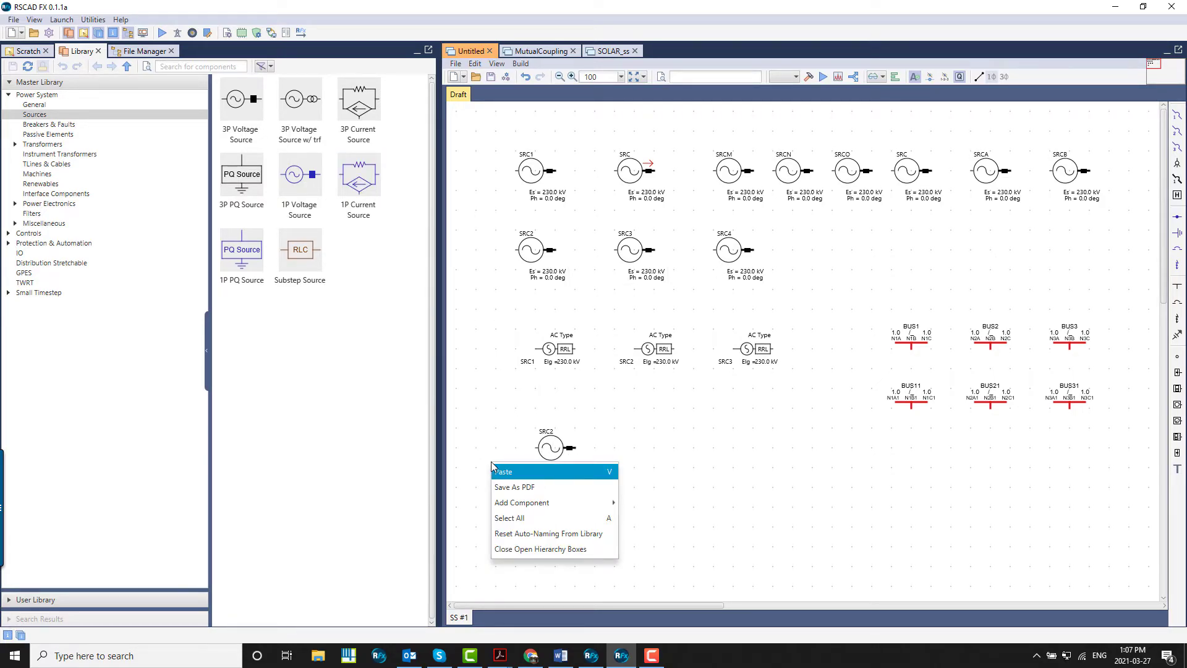
left_click(533, 533)
left_click_drag(262, 121, 638, 452)
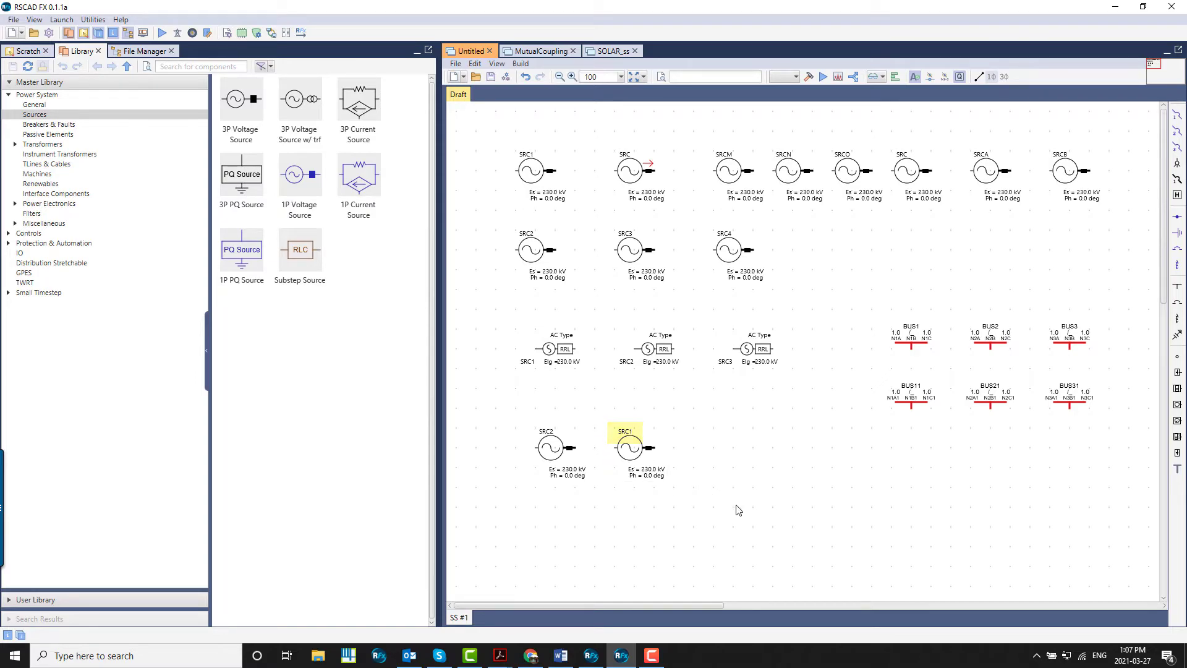
- Set source SRC1's enumeration string to a first name between underscores followed by #, and place two copies of the source to its right
double_click(646, 459)
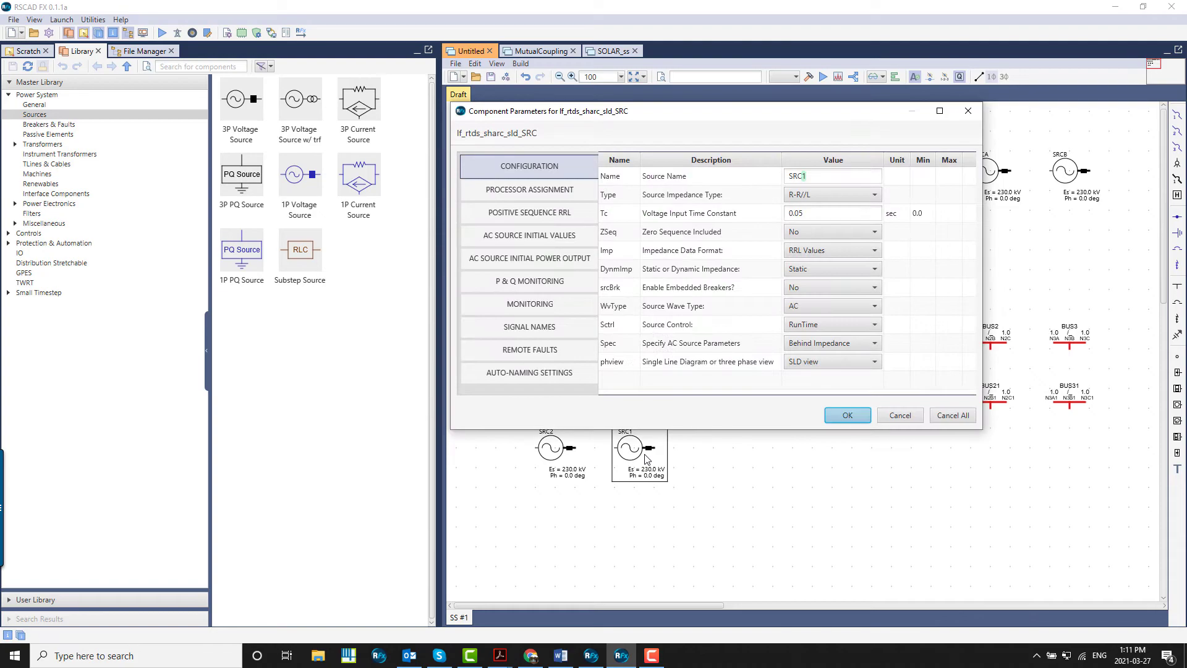
left_click(562, 376)
left_click(703, 296)
type("#")
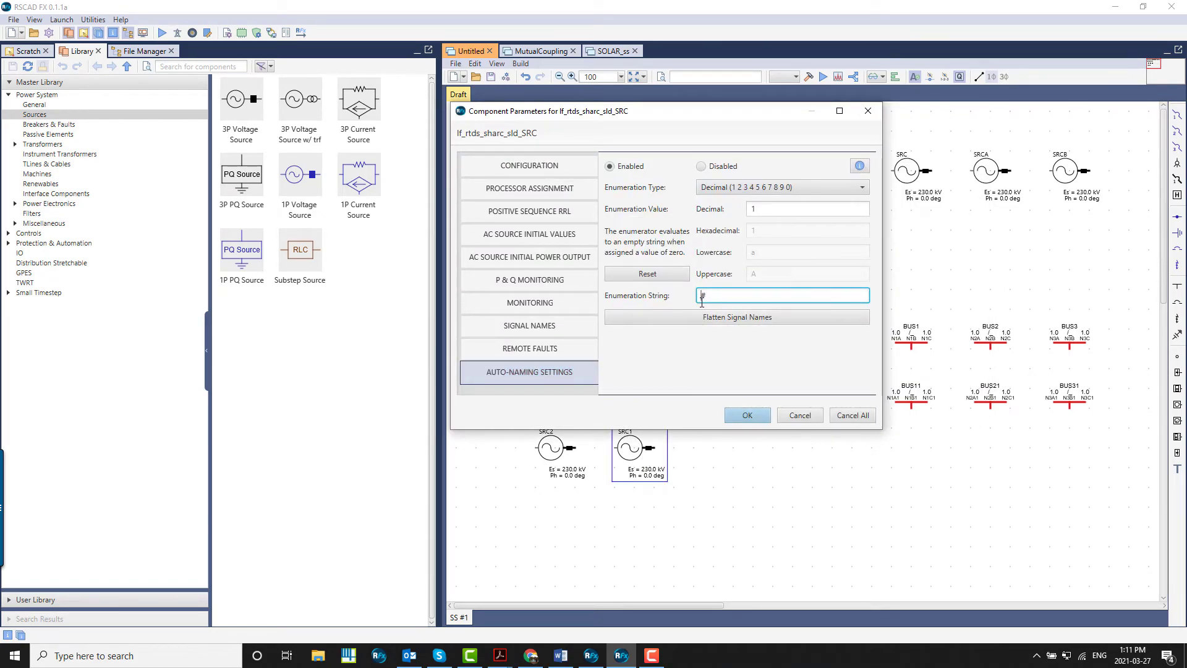
type("kati_")
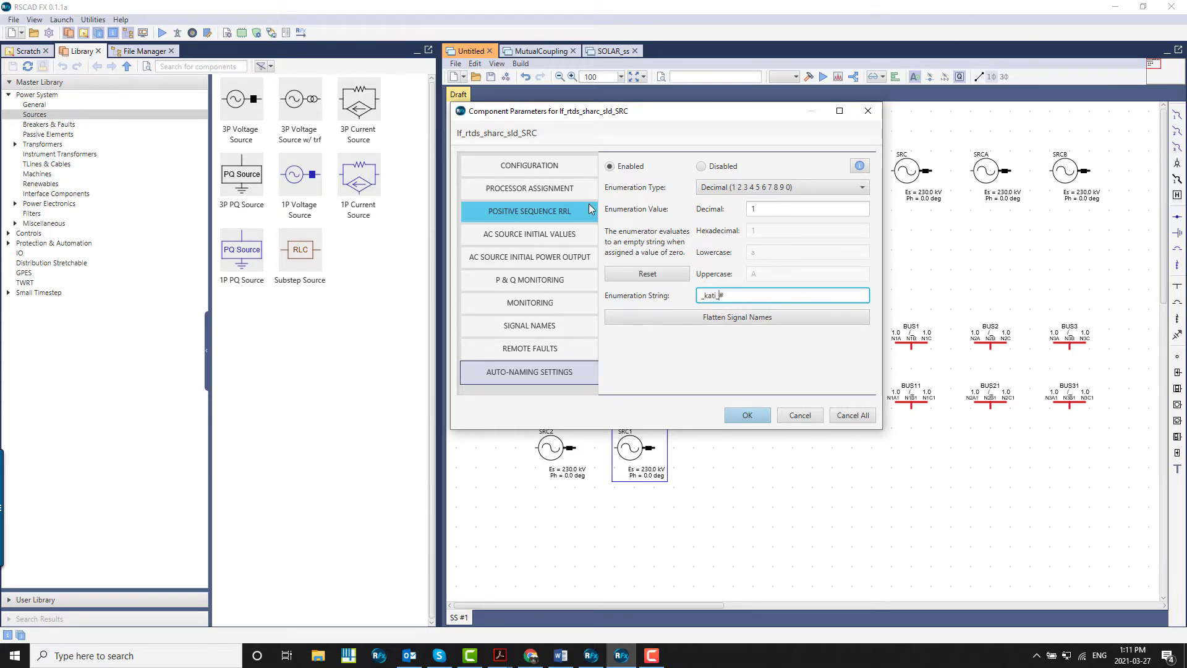
left_click(567, 169)
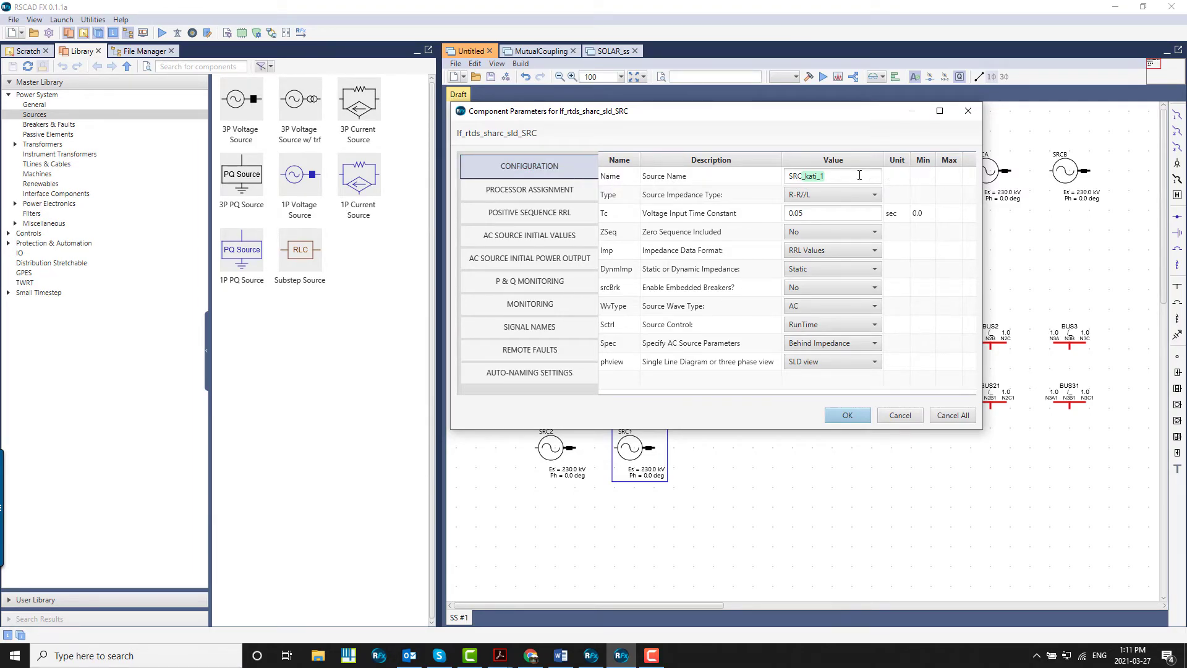
type("#")
key("ctrl+z")
left_click(845, 415)
left_click_drag(641, 468, 771, 465)
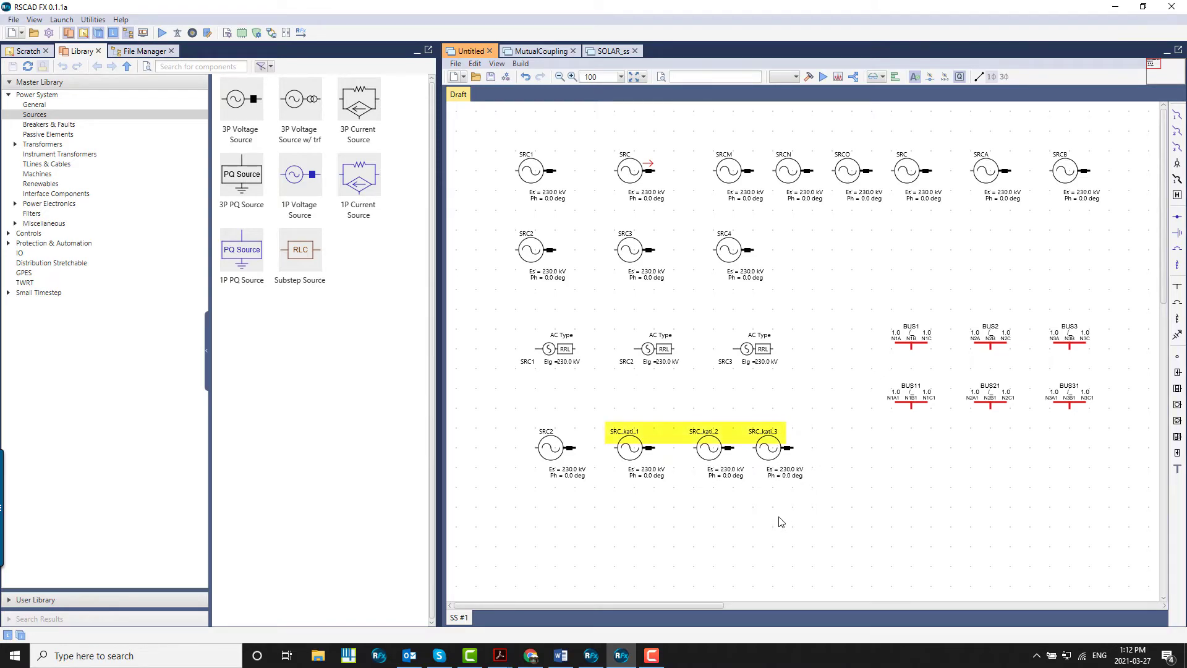
left_click(780, 521)
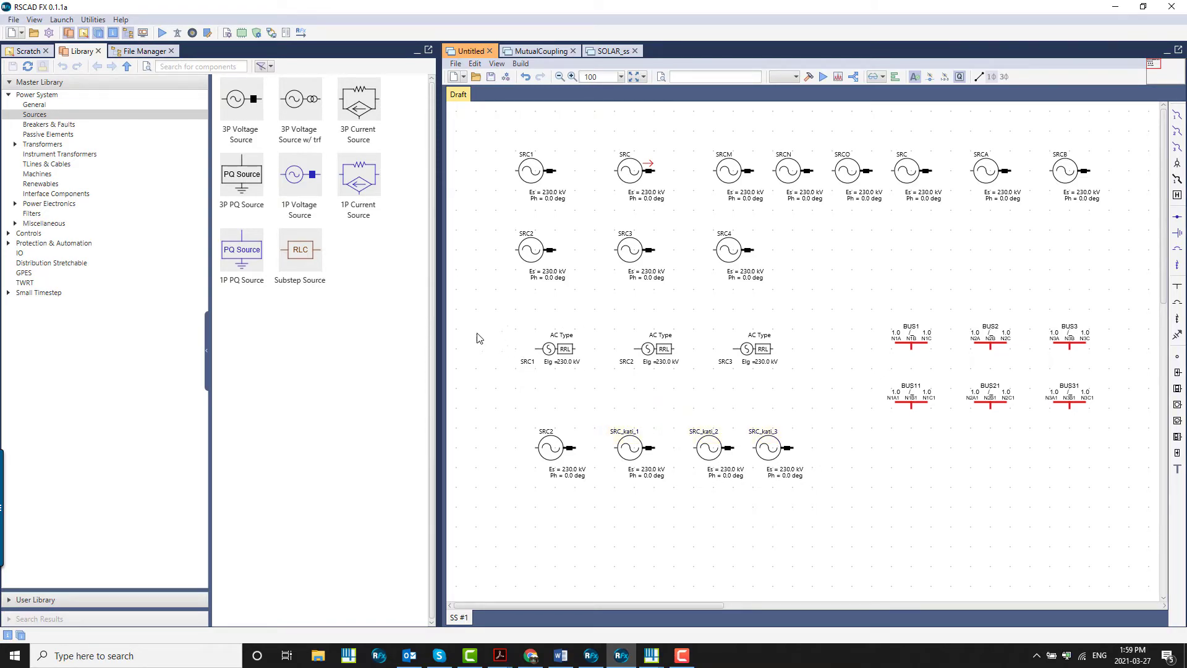
- Place a Sync Machine from the Machines library below the lower row of 3P voltage sources
scroll(468, 334, "down", 3)
scroll(469, 335, "down", 3)
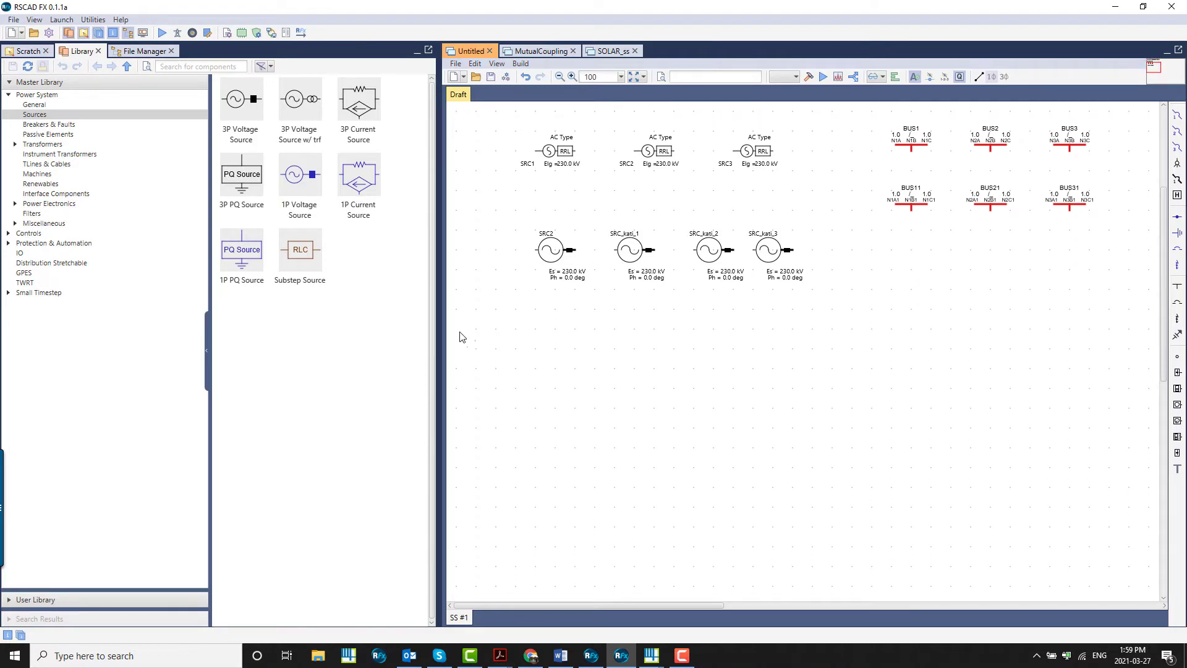
left_click(90, 176)
left_click_drag(241, 99, 564, 382)
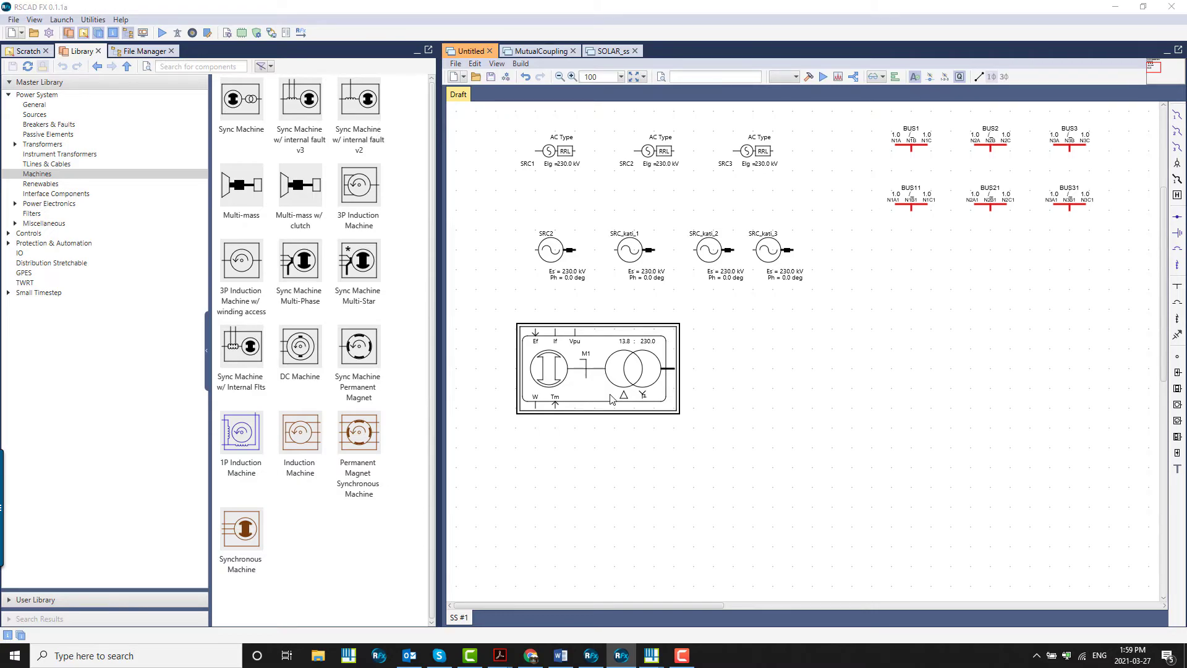
- Set the Sync Machine's enumeration string to _sample, check its MAC runtime signal names, and apply
double_click(610, 395)
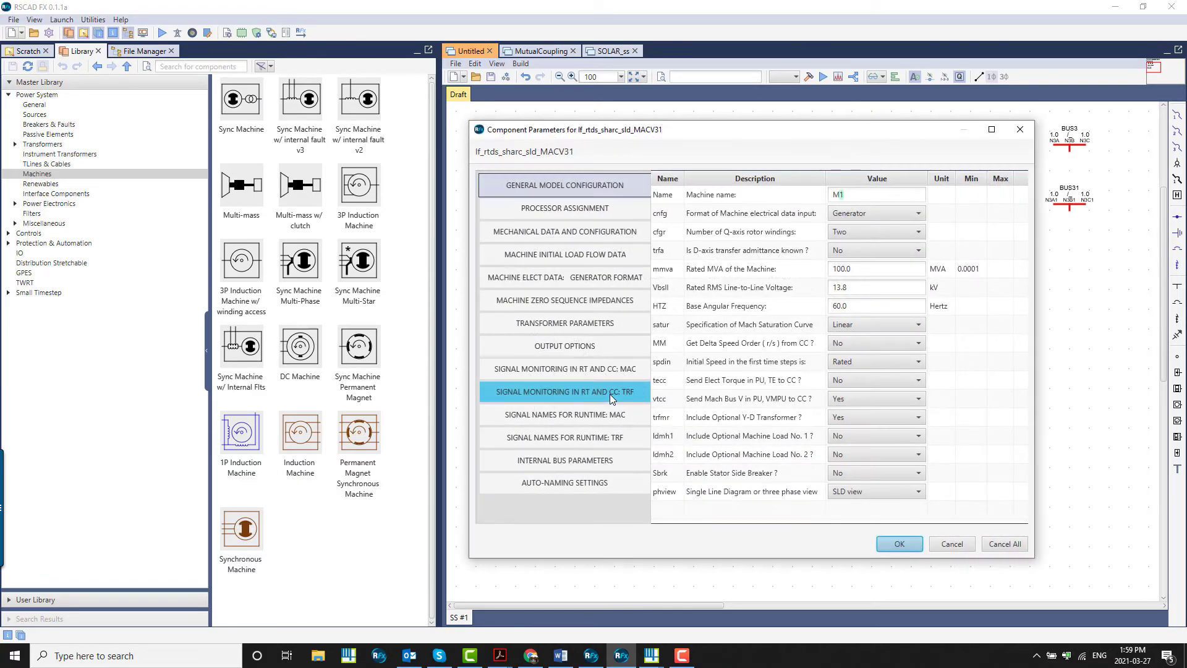
left_click(595, 483)
double_click(831, 312)
type("_sample")
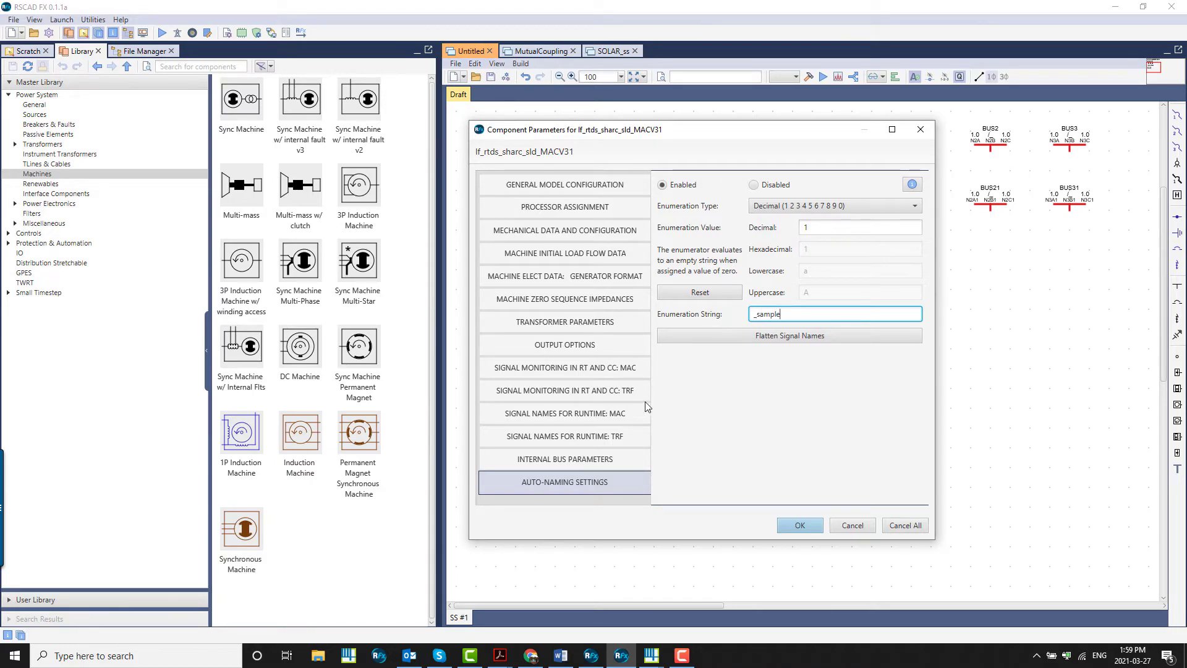
left_click(625, 412)
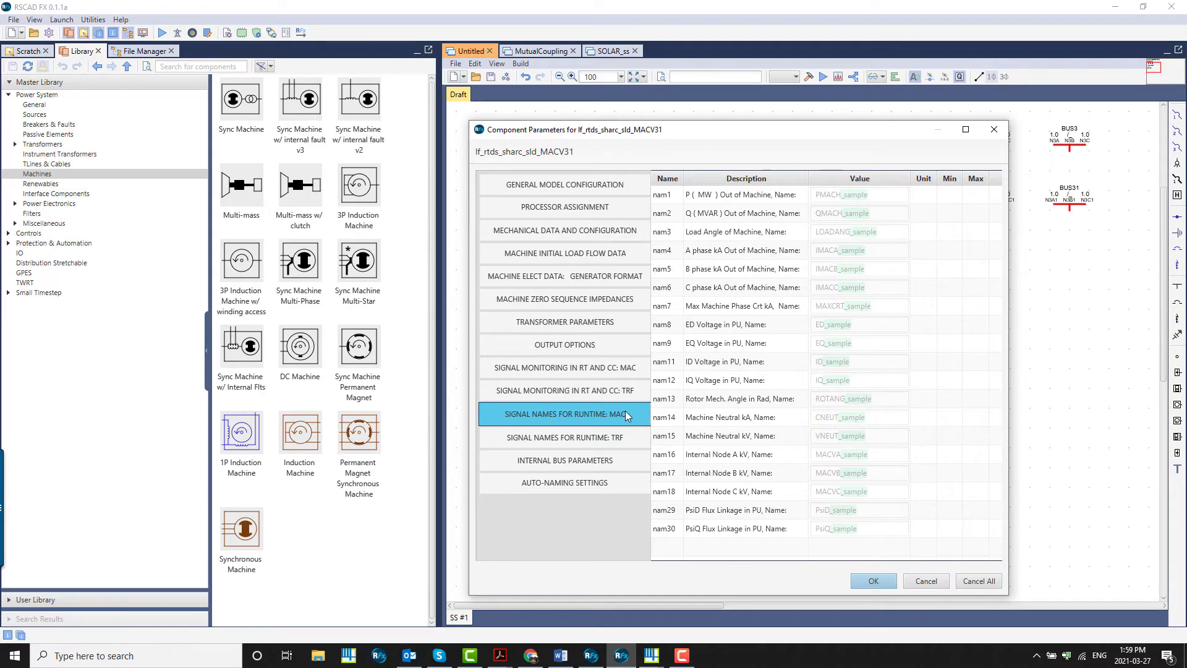
left_click(873, 581)
- Switch to DRAFT to examine machine M1's plot signal suffix and MAC runtime signal names, and return to RSCAD FX
mouse_move(651, 664)
left_click(711, 600)
double_click(299, 245)
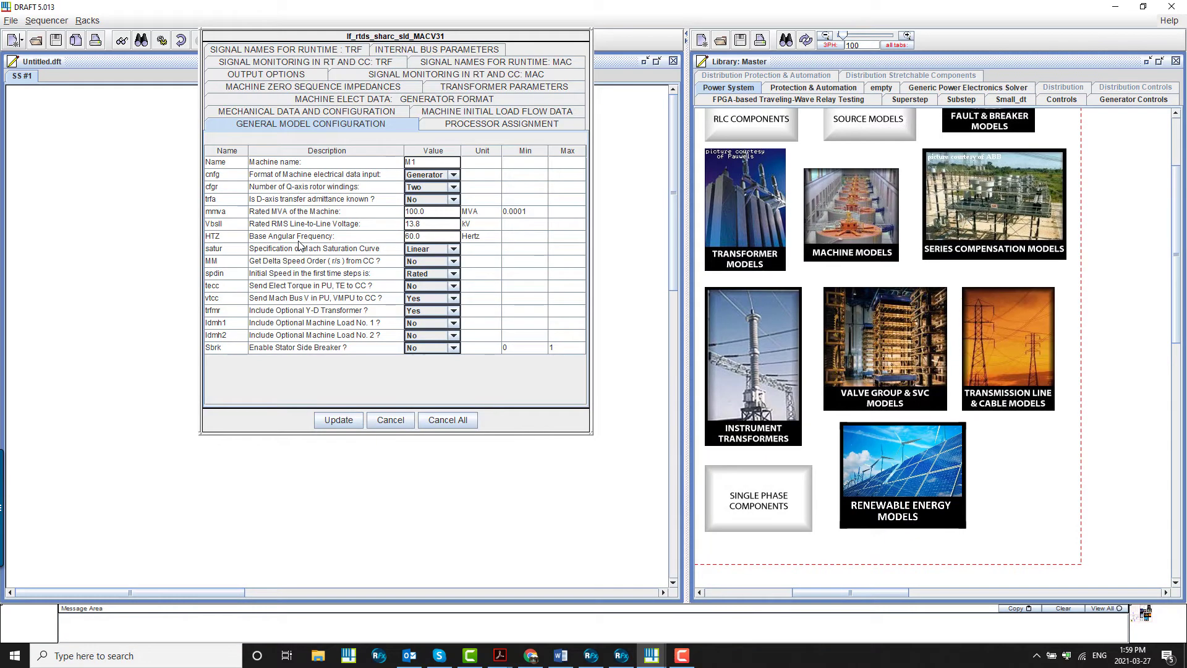
left_click(456, 64)
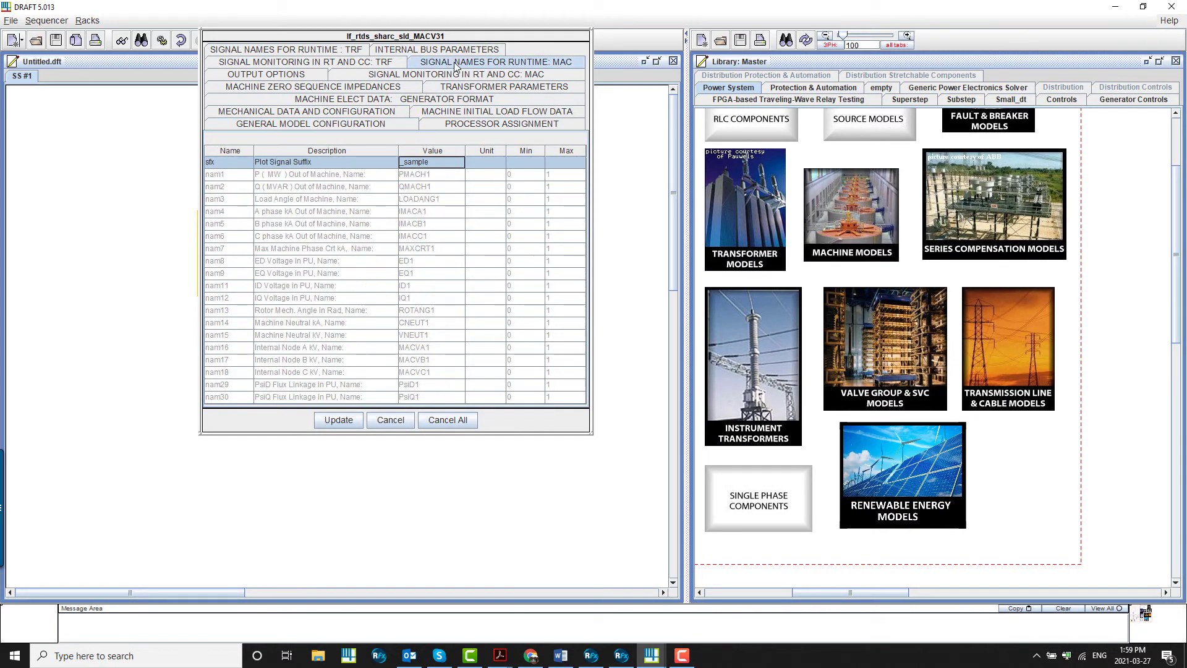
left_click(391, 419)
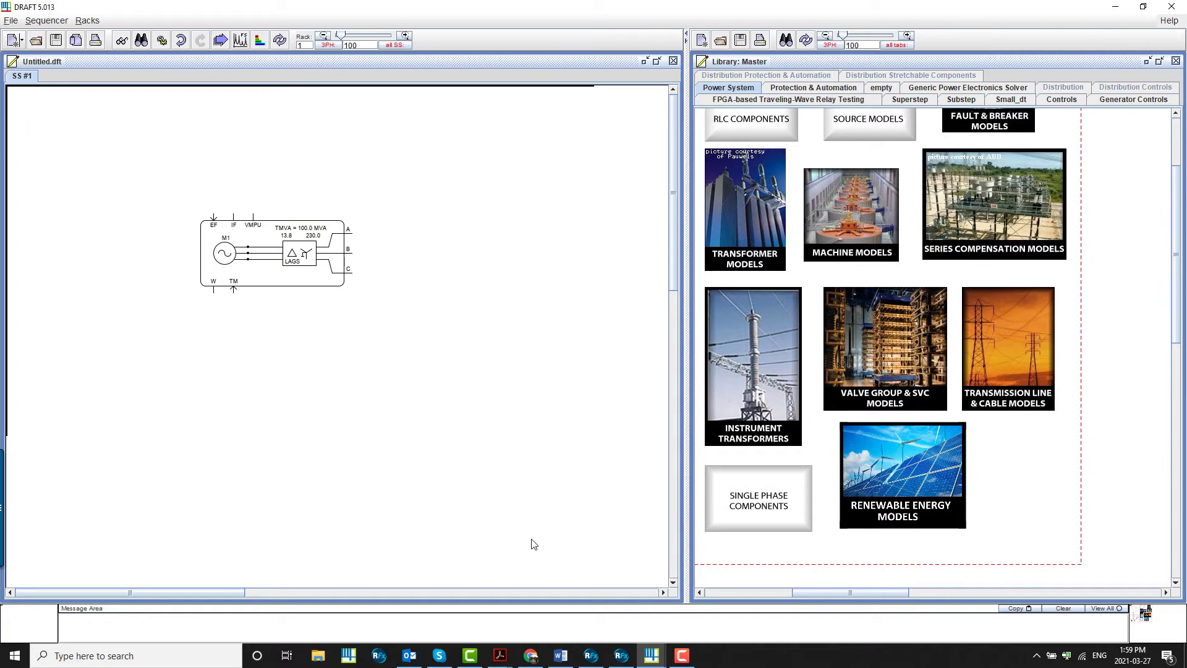
left_click(620, 656)
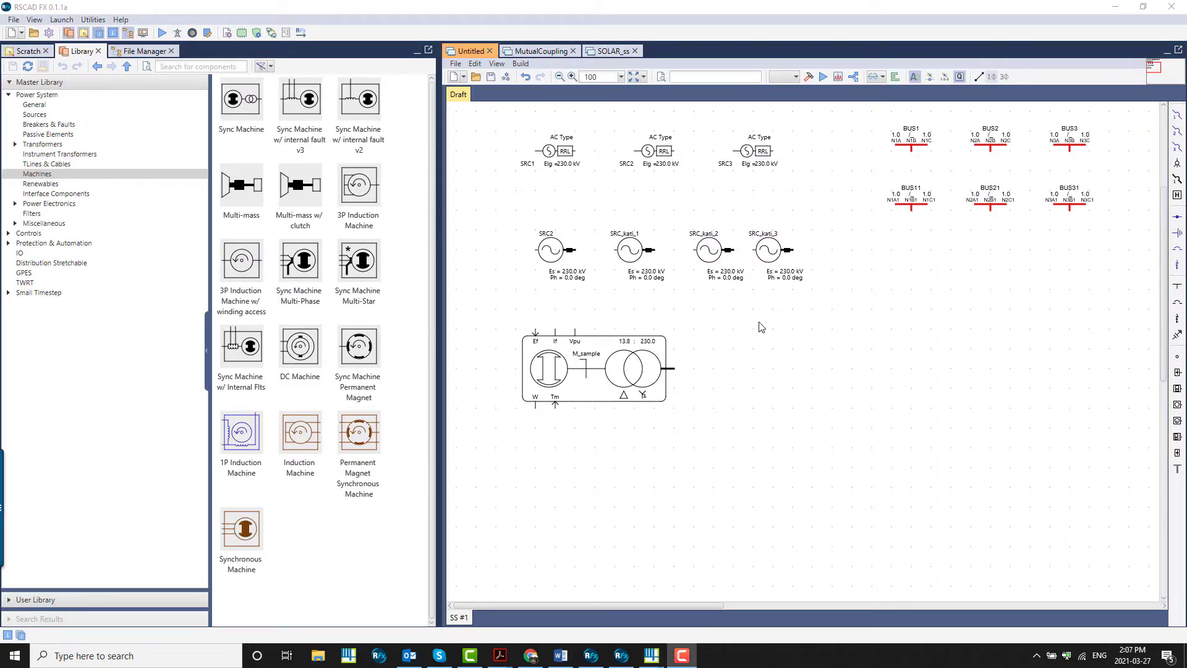
- Place a copy of the lower row's rightmost 3P source beside the Sync Machine and flatten the copy's signal names
left_click_drag(772, 272, 790, 369)
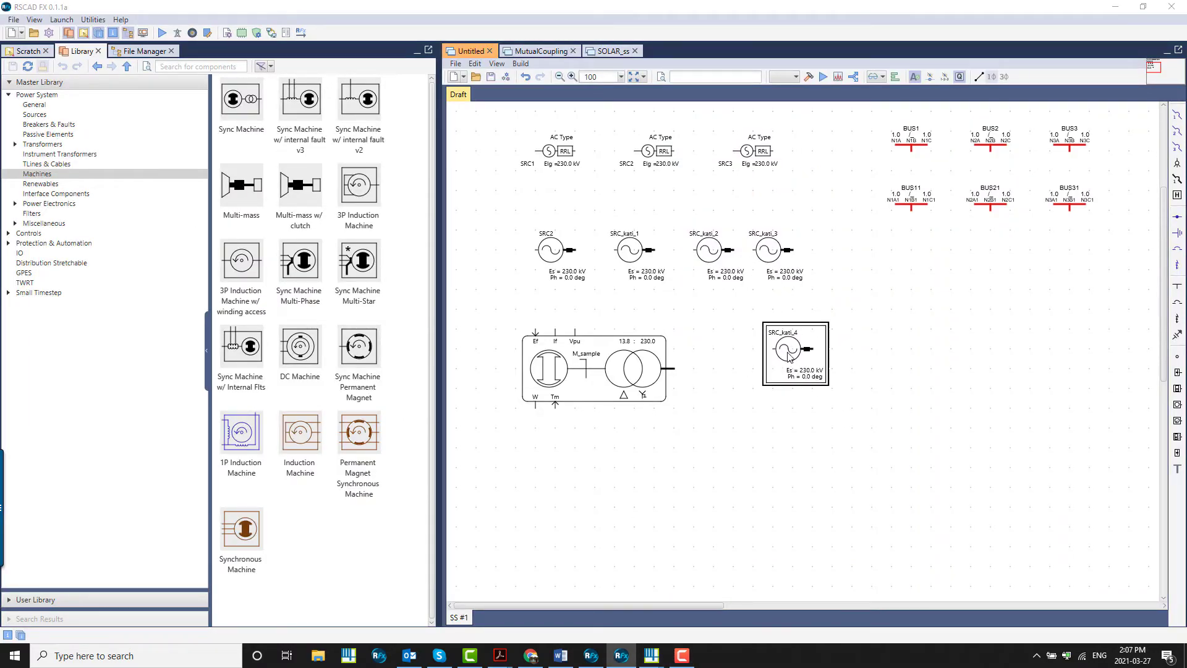
double_click(789, 356)
left_click(591, 373)
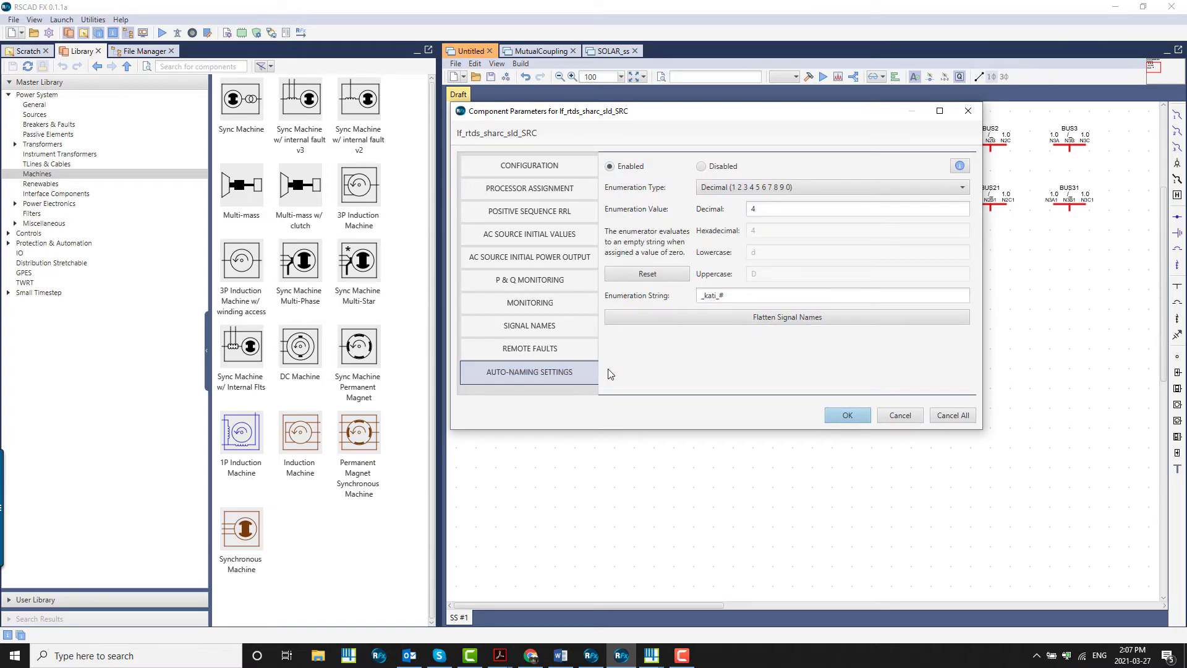
left_click(791, 320)
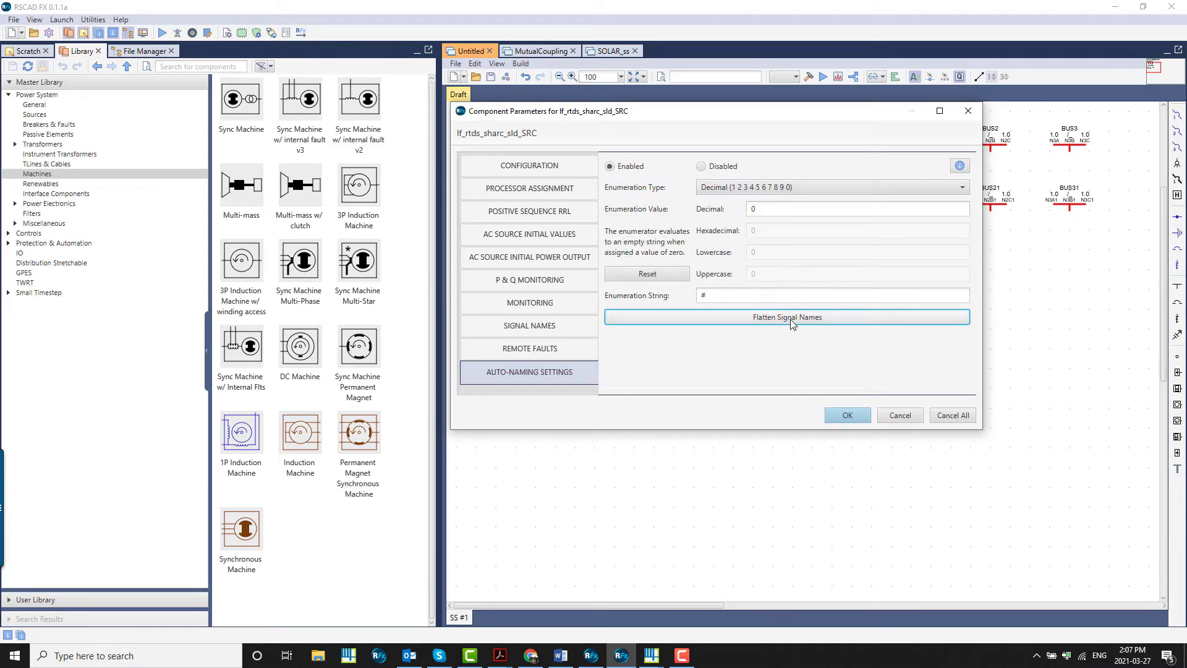
- Check the flattened source's name and auto-naming values, apply them, and place three copies of the source to its right
left_click(569, 174)
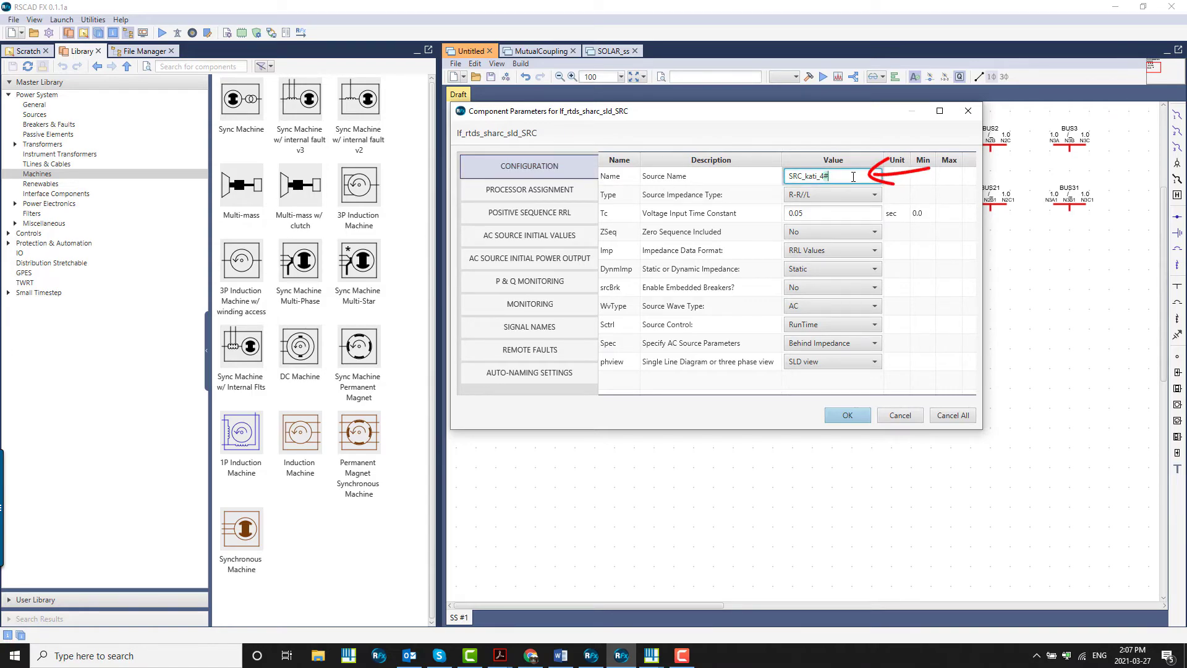
left_click(900, 175)
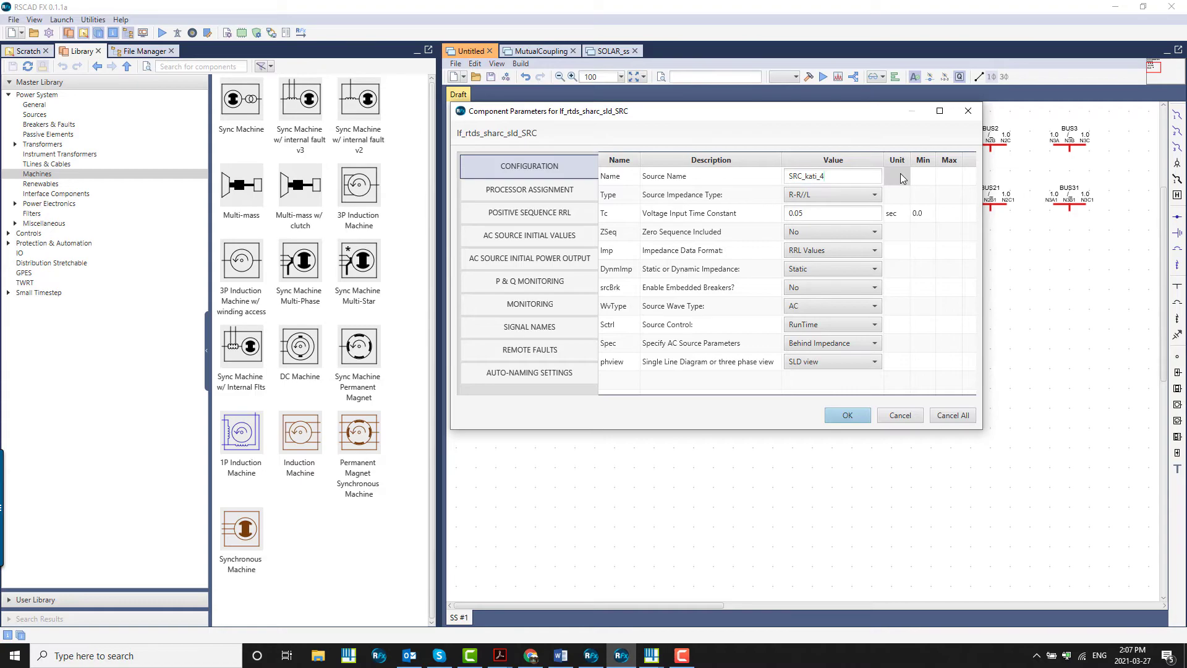
left_click(577, 373)
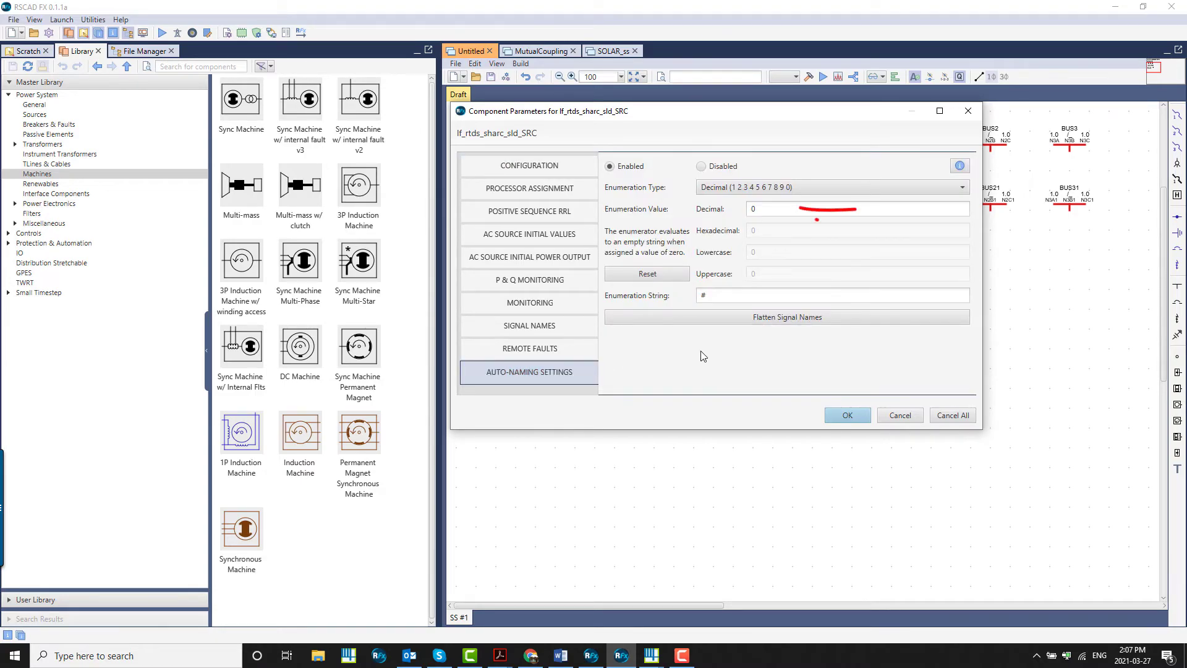
left_click(851, 415)
left_click(851, 416)
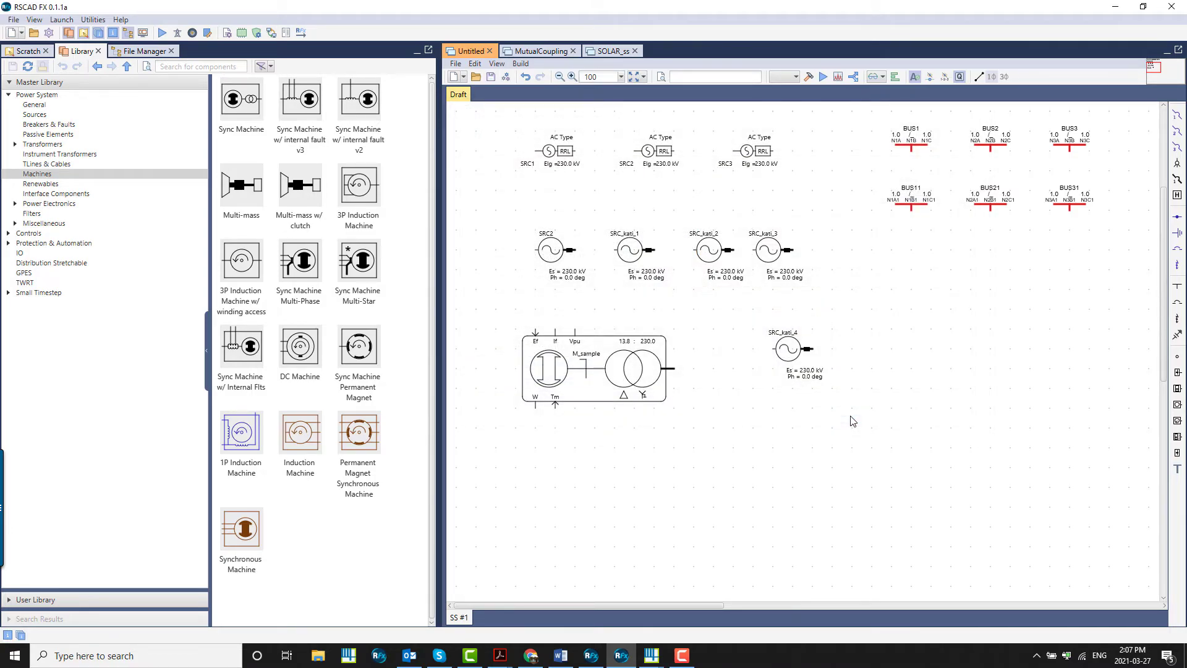
mouse_move(796, 362)
left_mouse_down()
mouse_move(814, 372)
mouse_move(874, 359)
mouse_move(1036, 357)
left_mouse_up()
left_click(945, 428)
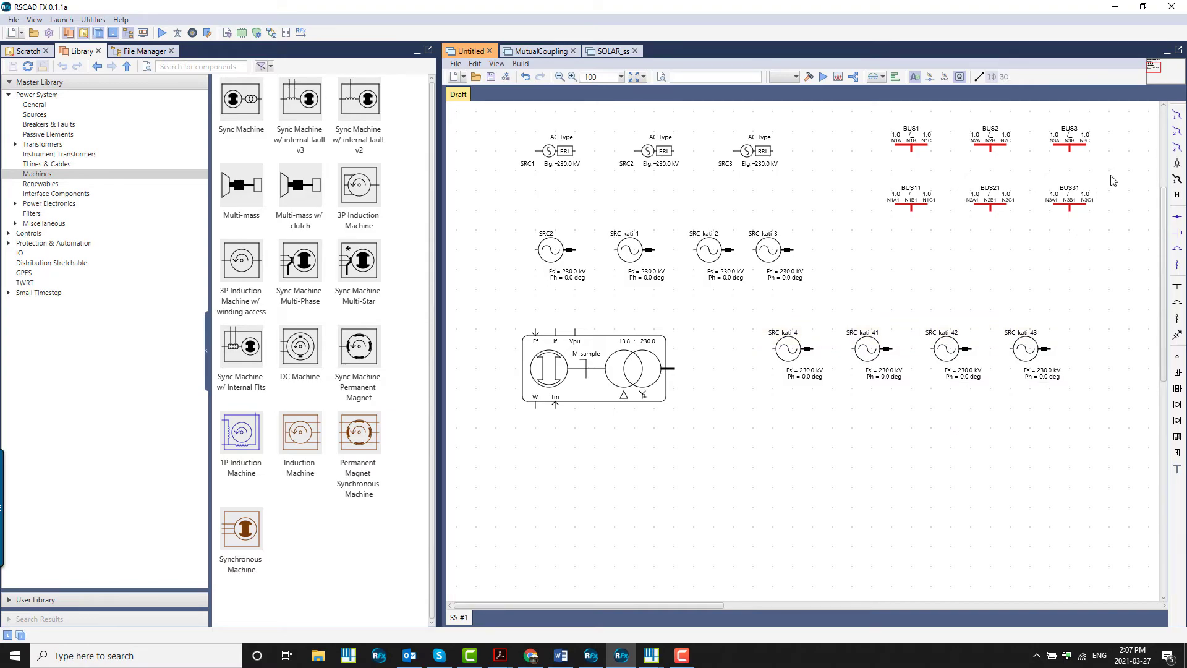
- Flatten the names of buses BUS11, BUS21 and BUS31 together and place a copy of the three buses below them
left_click_drag(1110, 178, 869, 237)
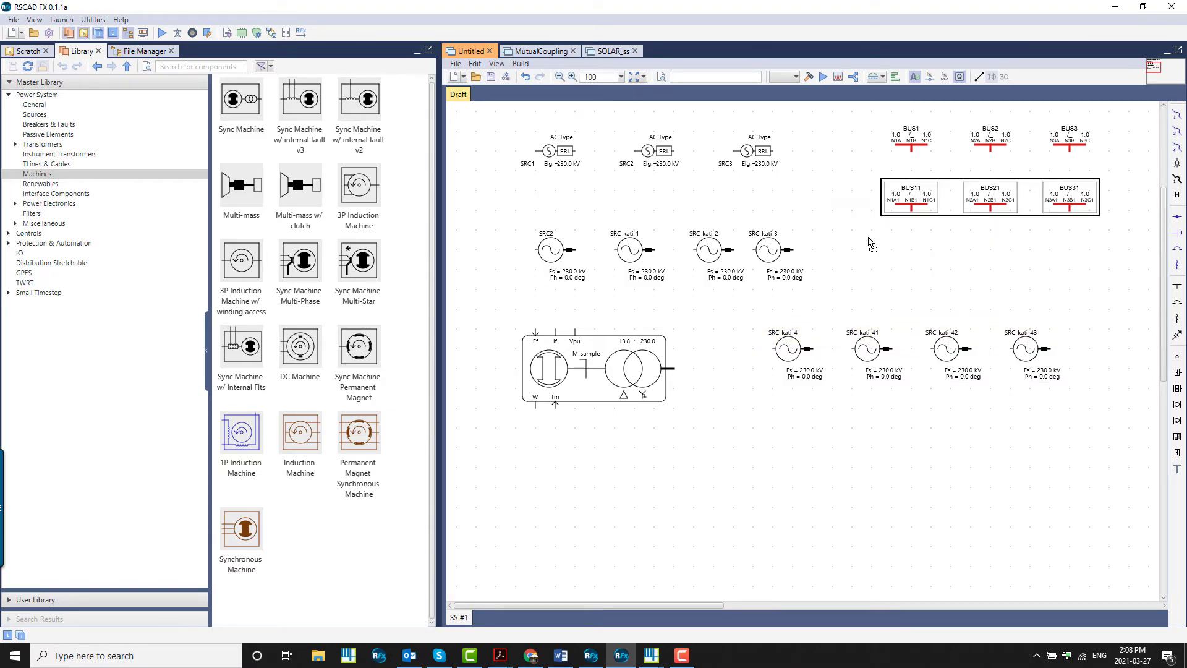
right_click(924, 213)
mouse_move(955, 265)
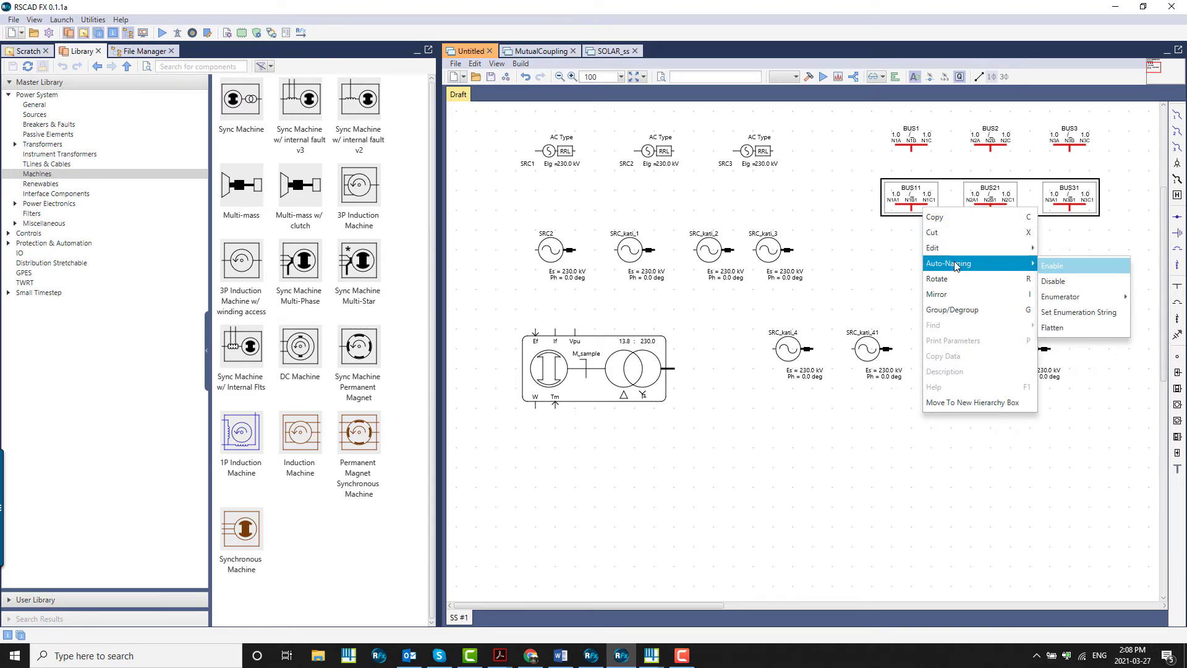
left_click(1070, 326)
left_click_drag(924, 213, 948, 286)
left_click(1123, 326)
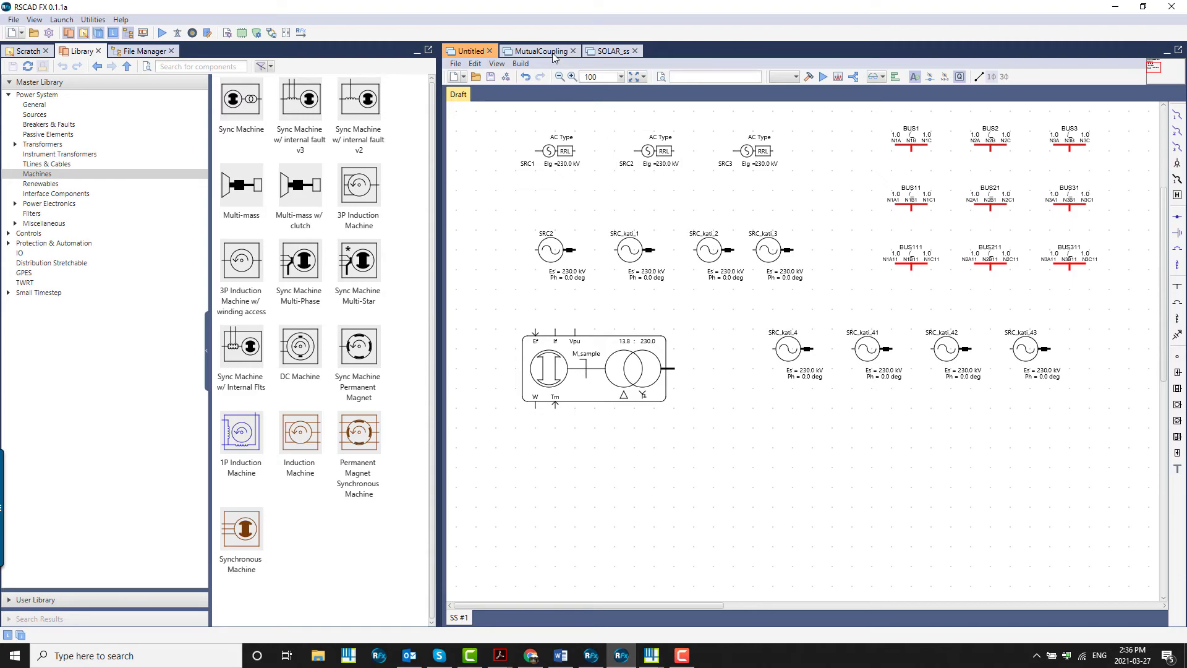
- In the MutualCoupling draft, disable auto-naming for source SRC1 and check its signal names and source name
left_click(551, 53)
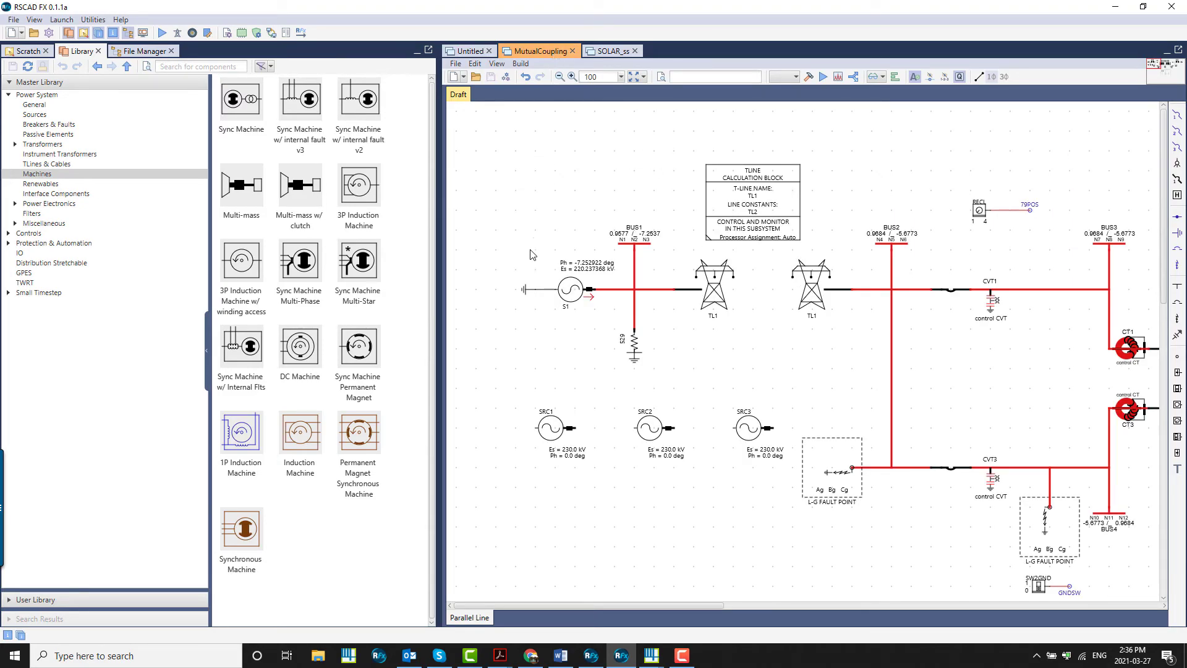
scroll(526, 348, "down", 3)
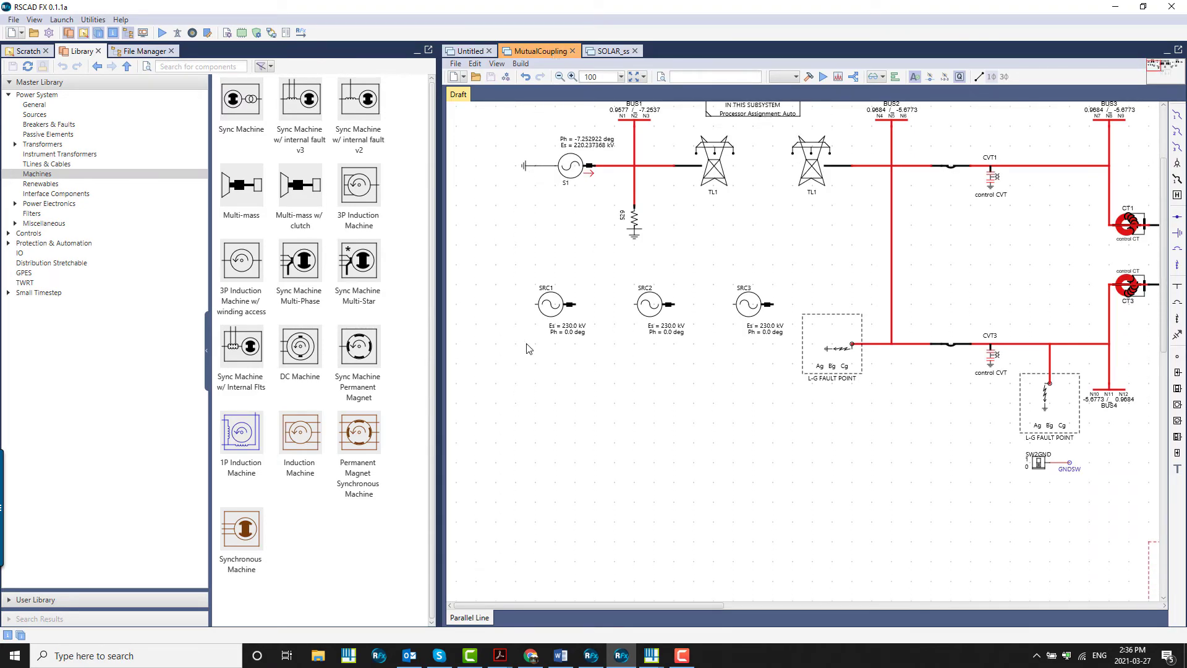
double_click(552, 306)
left_click(563, 389)
left_click(719, 186)
left_click(596, 343)
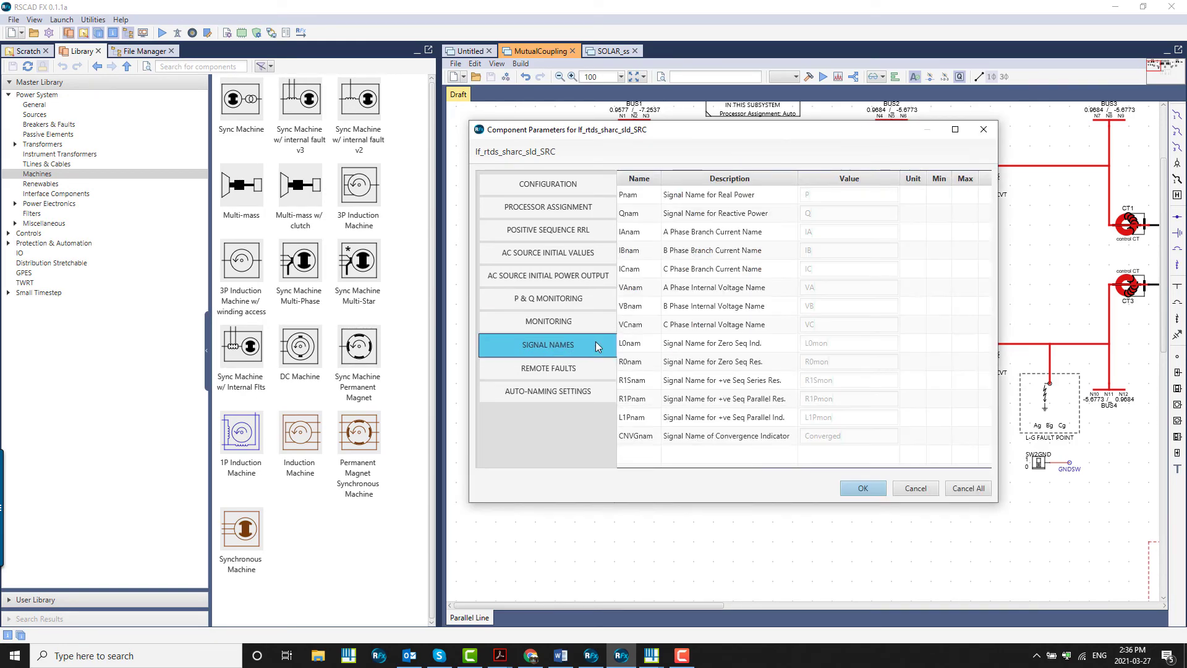
left_click(552, 189)
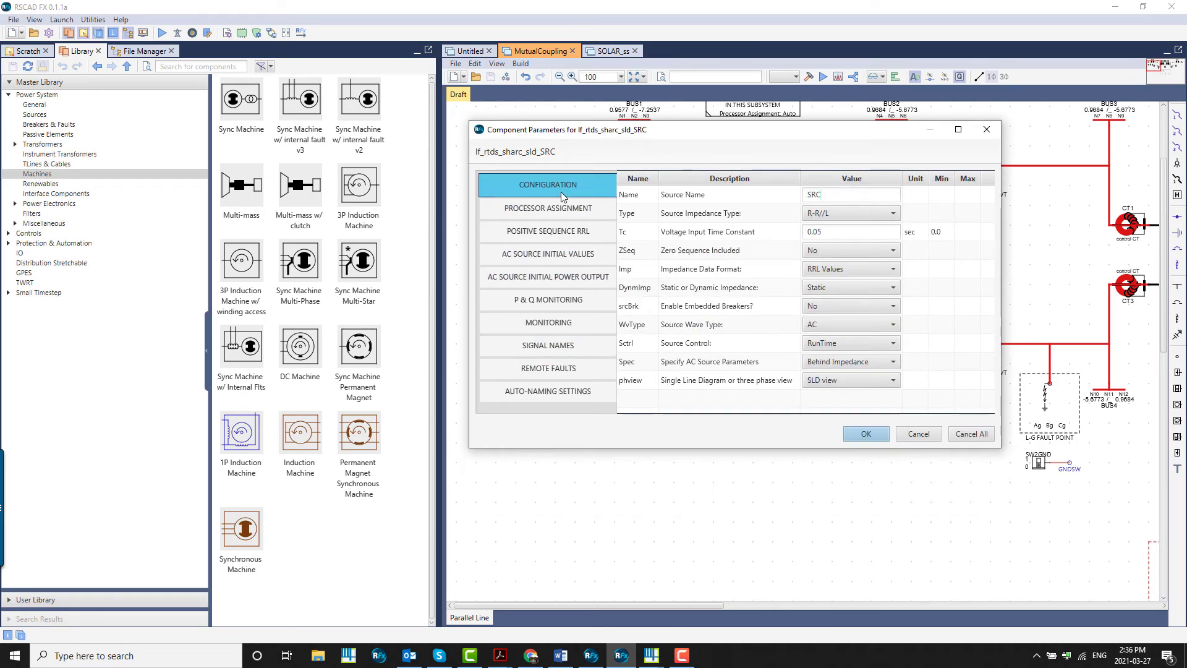
left_click(879, 194)
type("#")
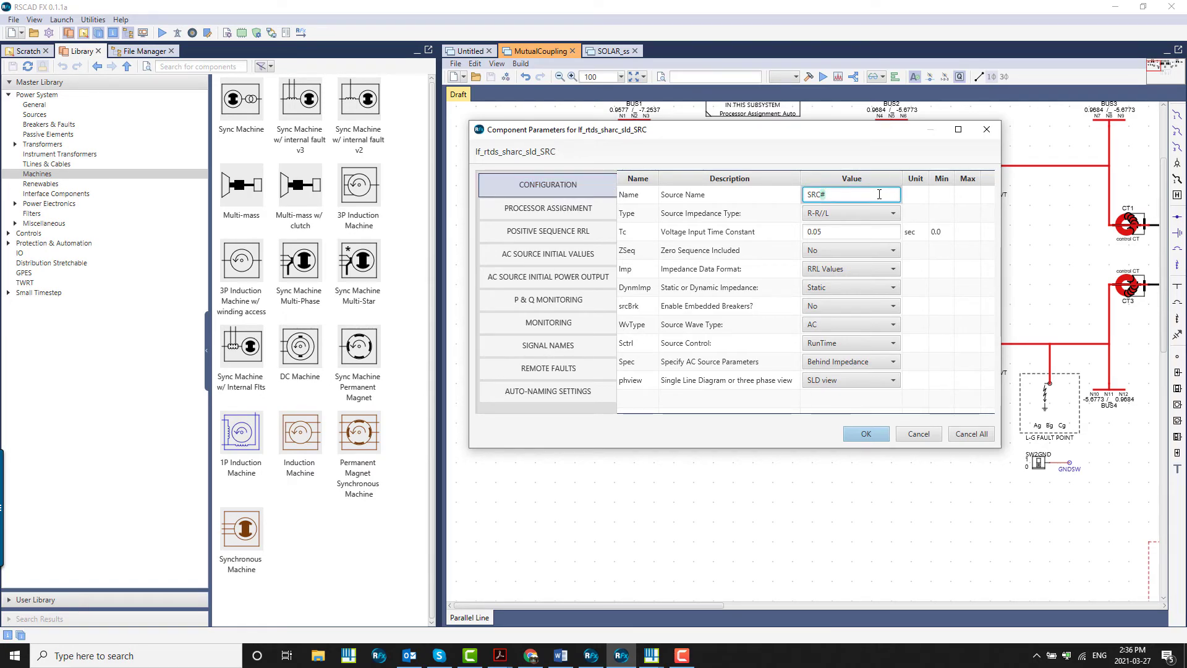
left_click(916, 202)
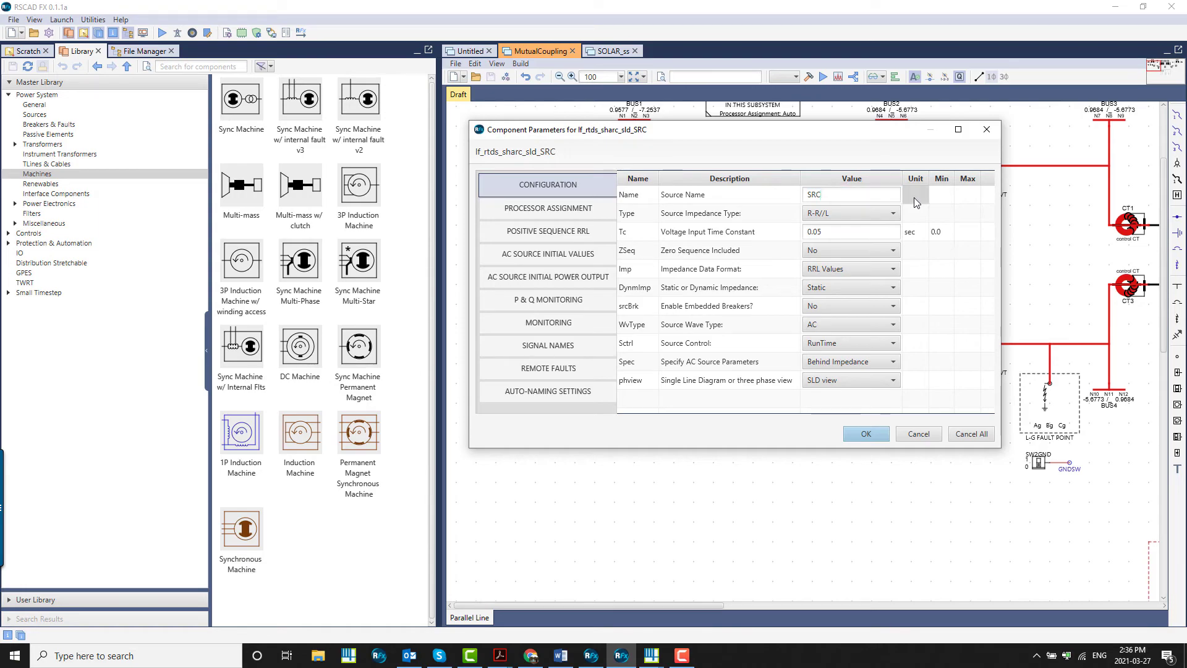
left_click(878, 441)
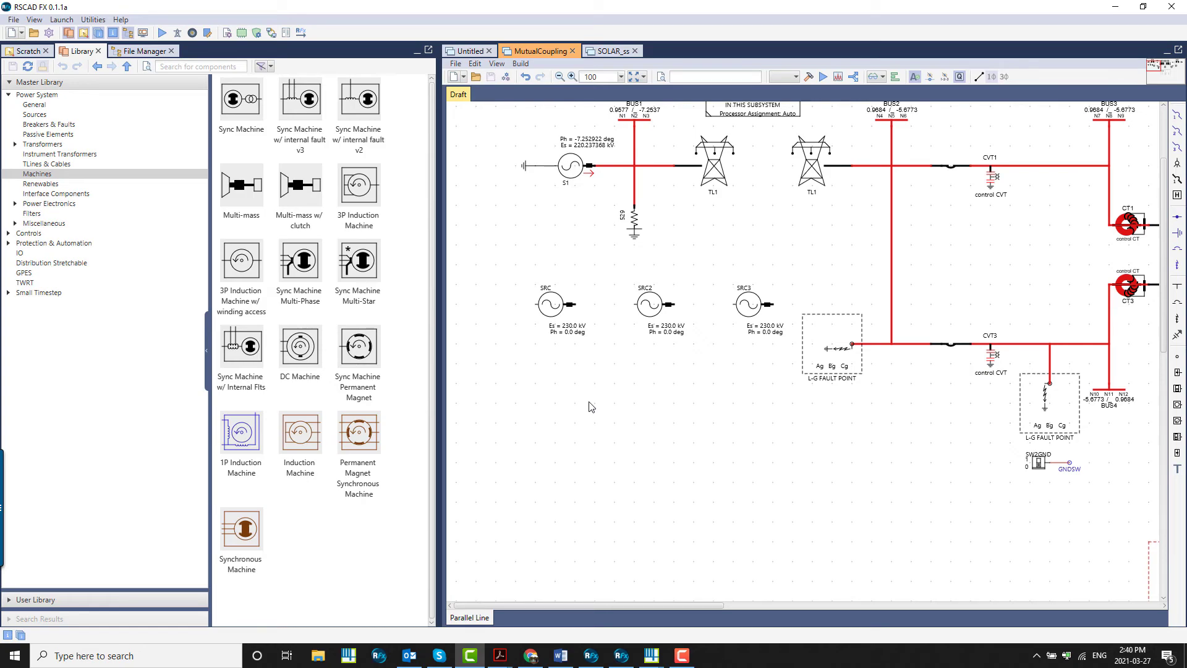
- Re-enable auto-naming for the leftmost of the three unconnected 3P sources
double_click(573, 319)
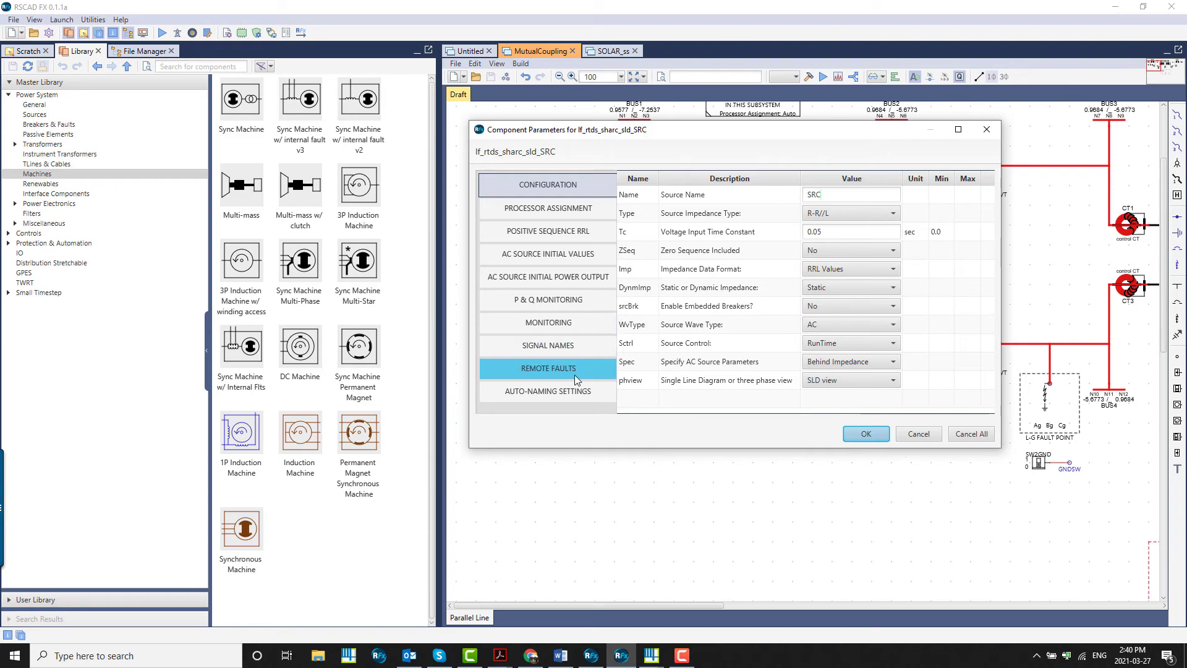
left_click(572, 390)
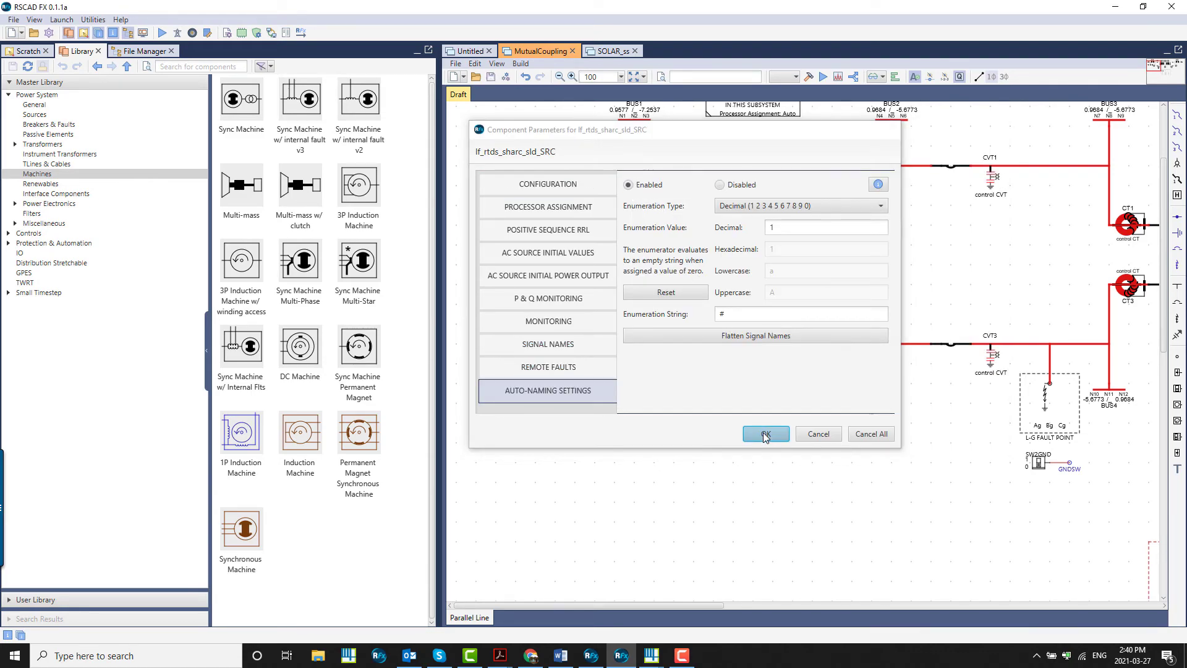
left_click(766, 433)
- Disable auto-naming for the three unconnected 3P sources at once and return to the Untitled draft
left_click_drag(510, 266, 792, 358)
right_click(573, 310)
mouse_move(621, 368)
left_click(726, 383)
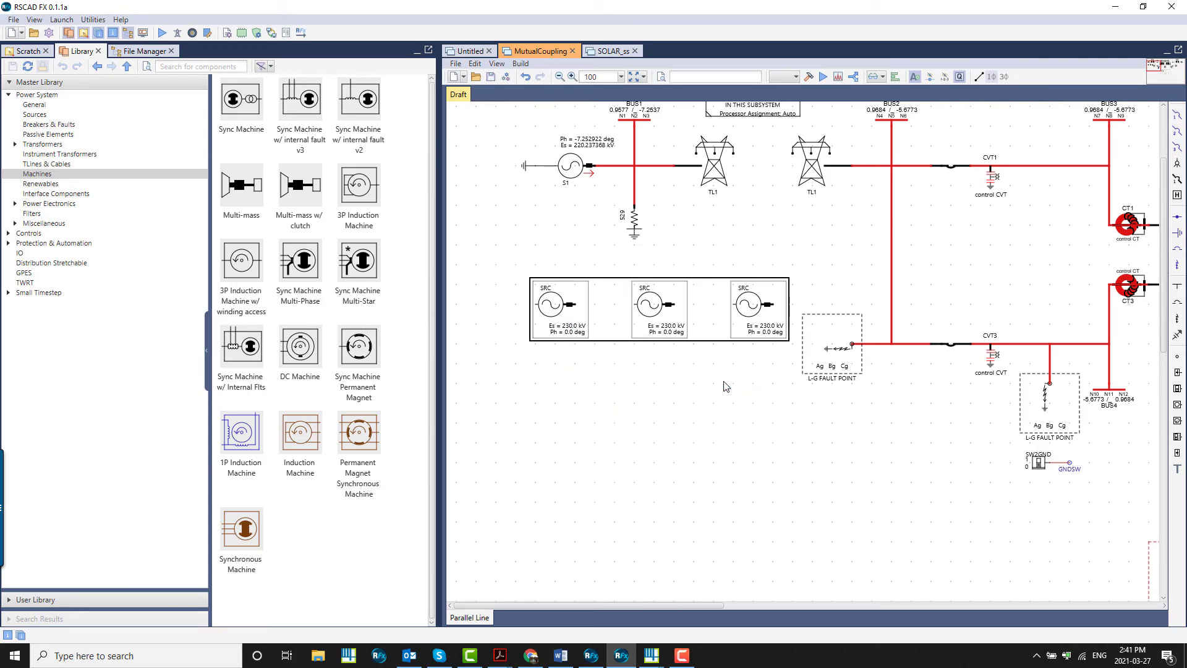
left_click(532, 384)
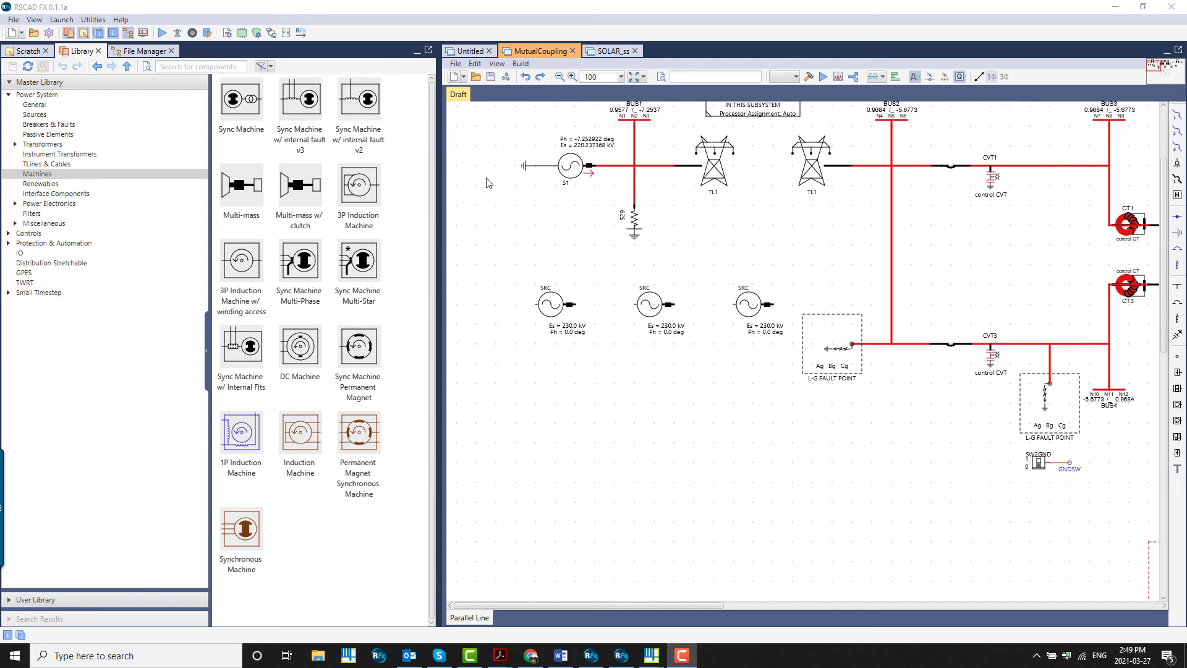
left_click(473, 52)
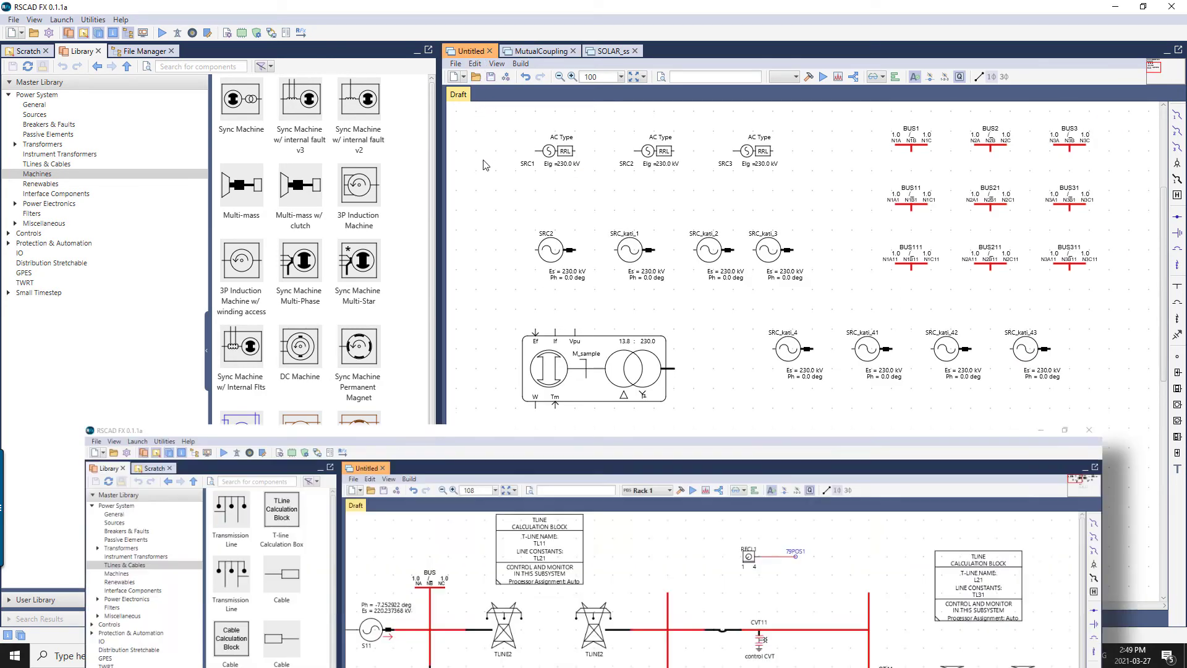